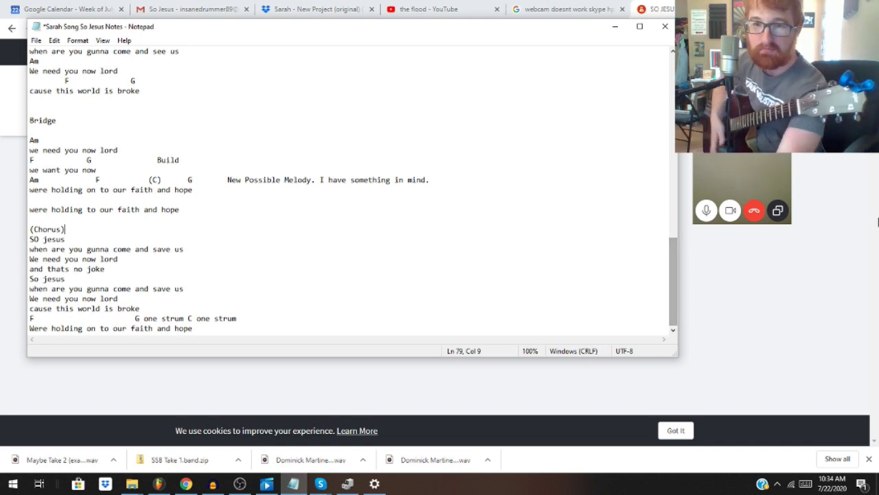
Step: Bring the BandLab browser forward, browse the home feed, then open the profile Settings page
click(615, 26)
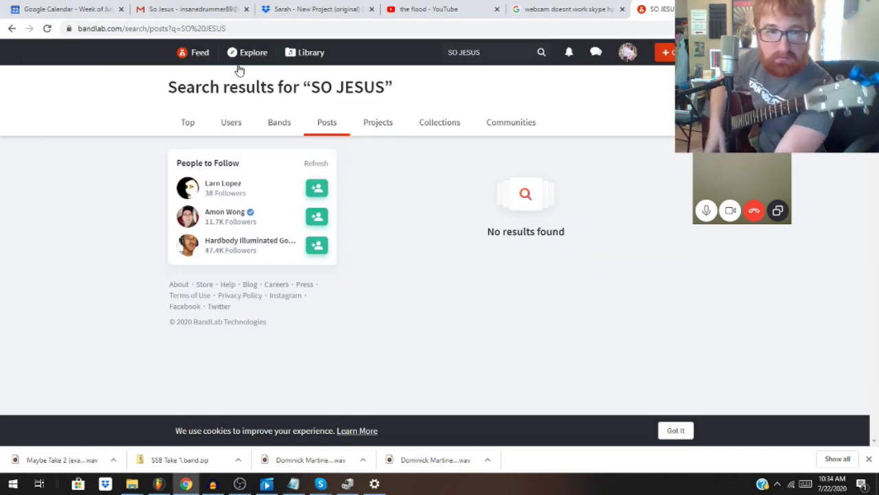
click(622, 58)
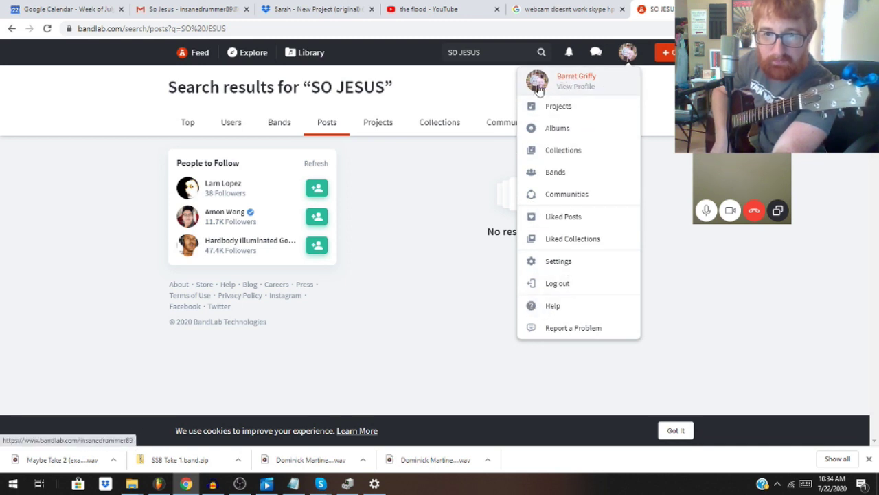
click(198, 53)
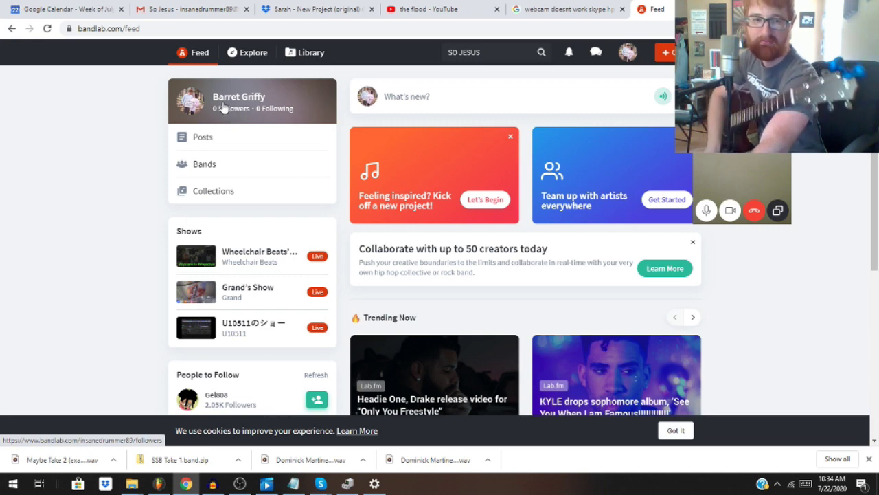
scroll(132, 188, down, 5)
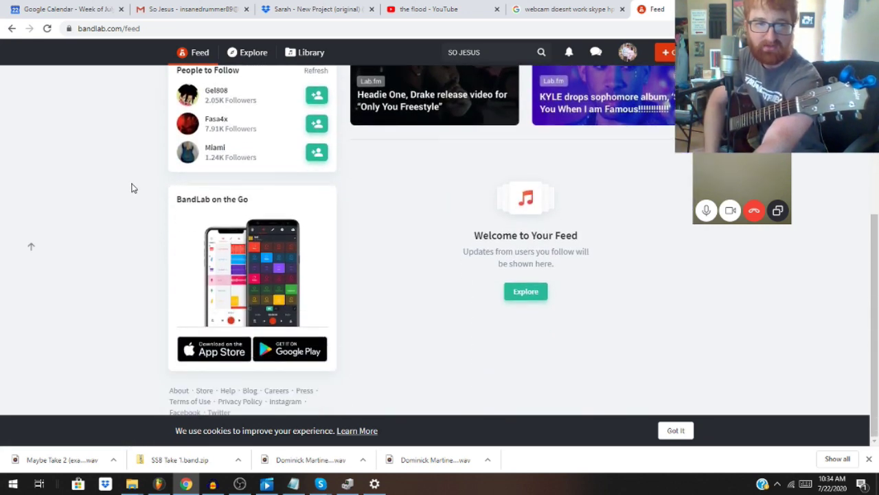
scroll(132, 188, up, 5)
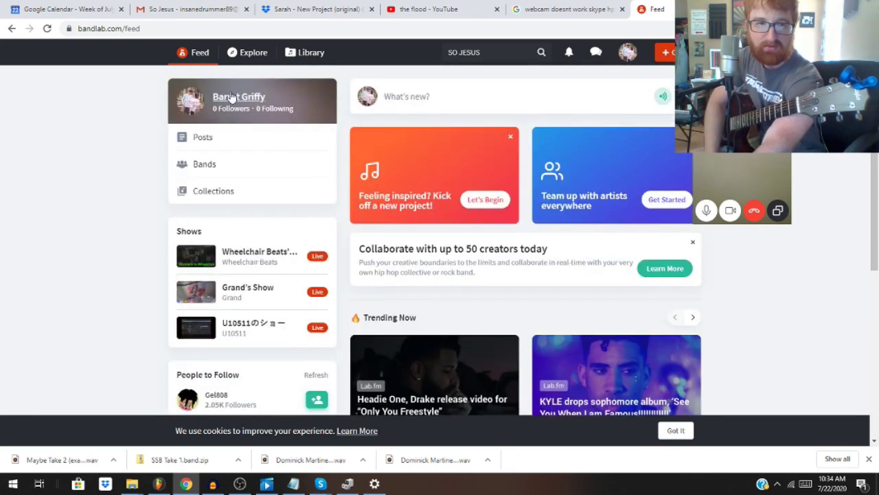
click(623, 57)
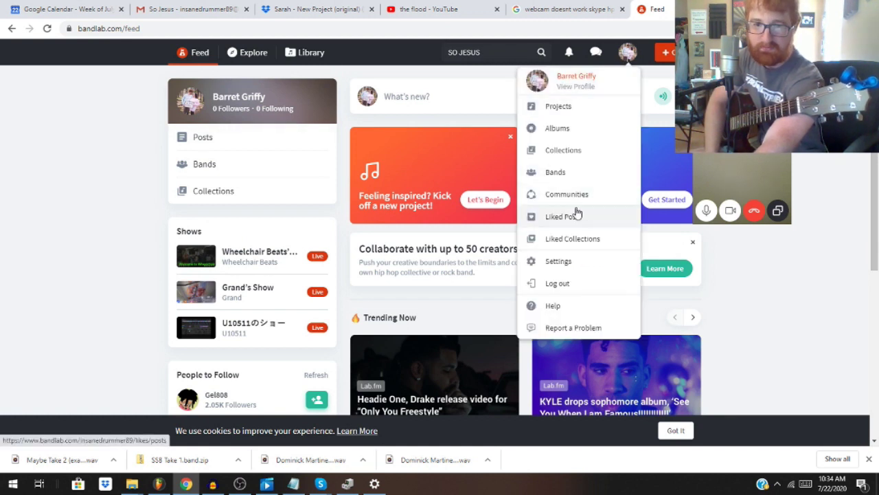
click(583, 262)
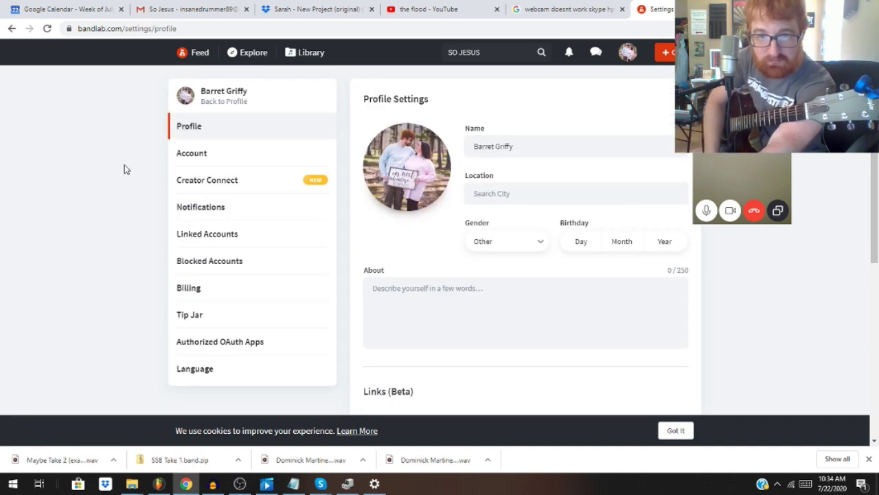
Step: Scroll the profile settings, view Linked Accounts, then check the notifications and chat lists
scroll(125, 169, down, 4)
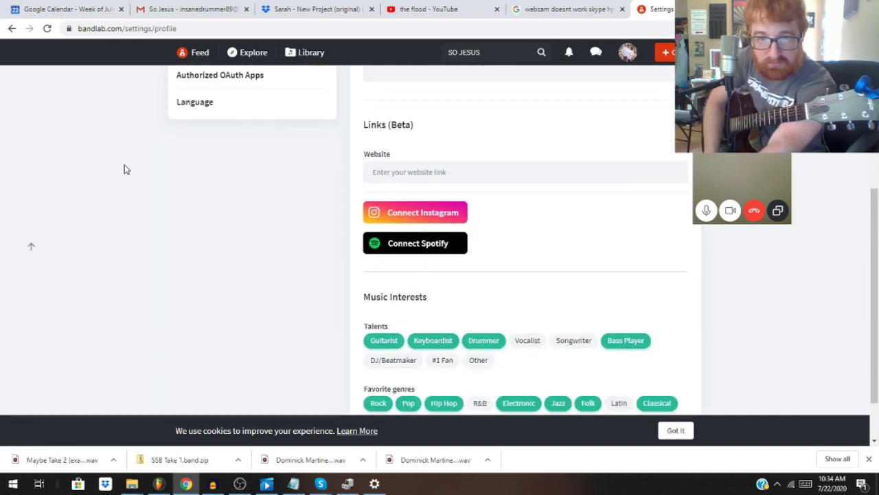
scroll(124, 169, down, 1)
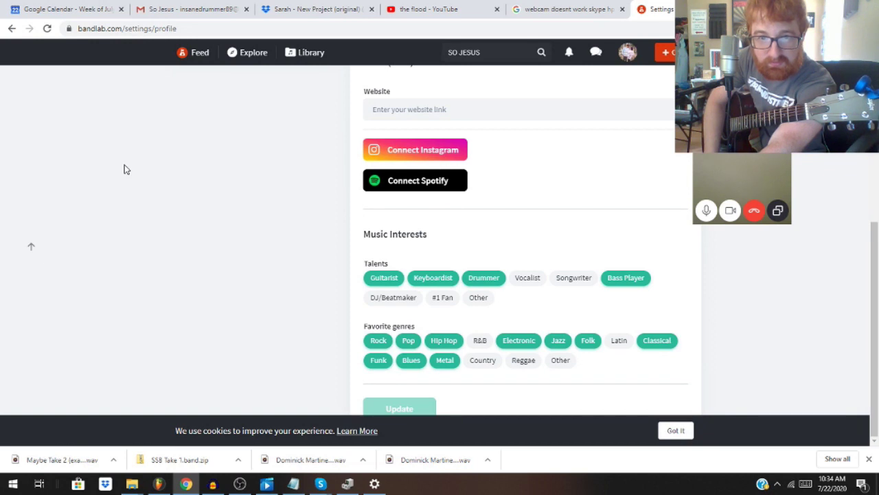
scroll(124, 169, up, 5)
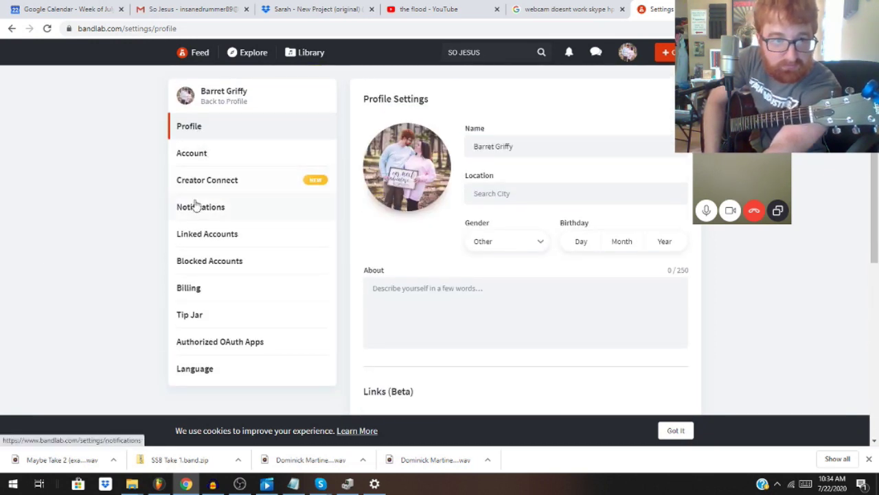
click(197, 235)
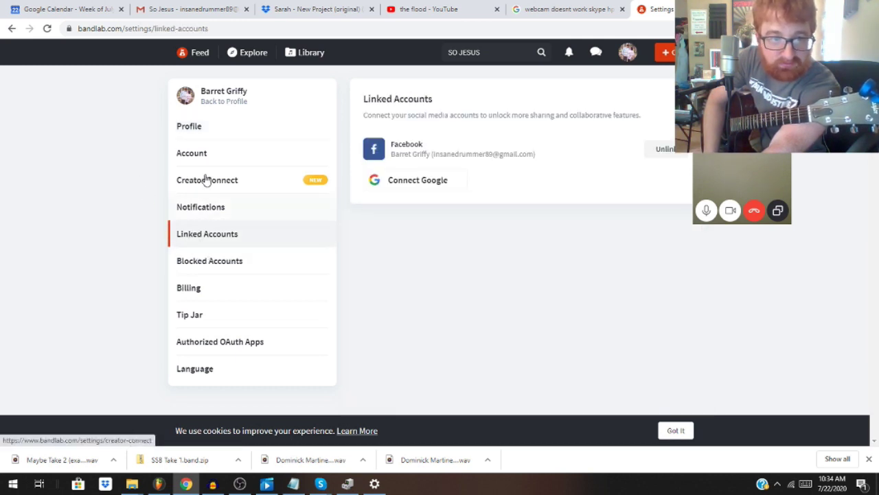
click(202, 127)
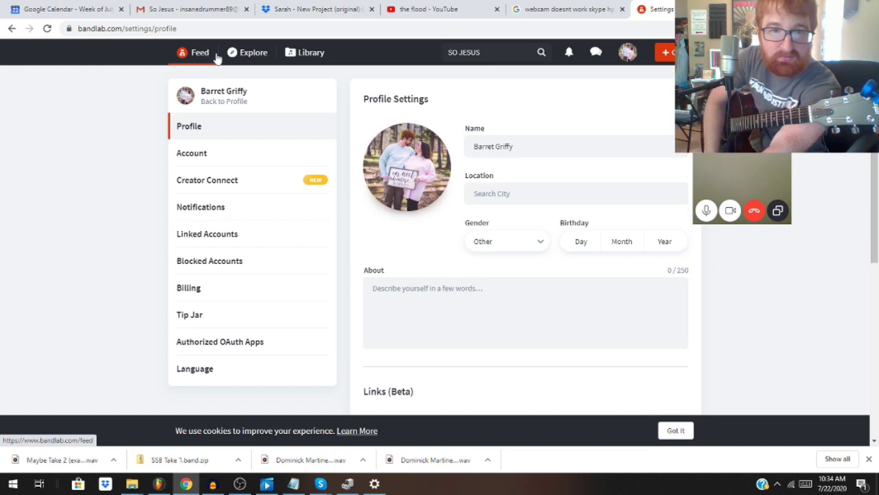
click(596, 55)
click(569, 53)
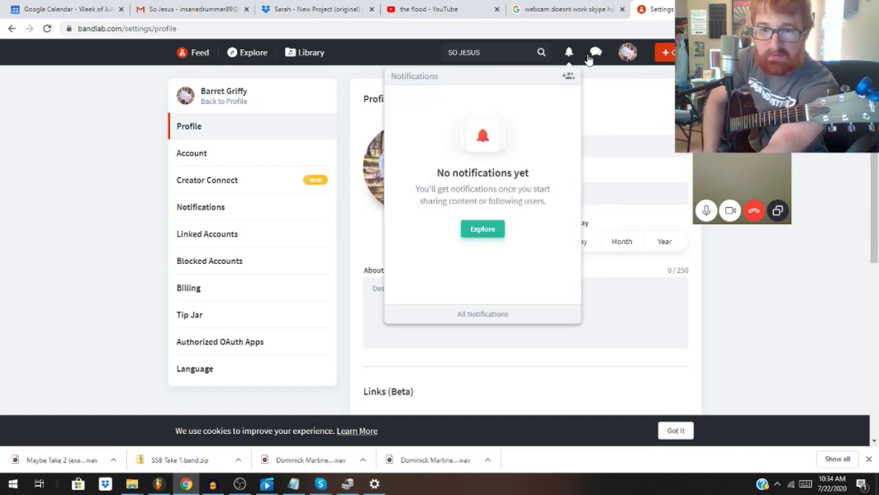
click(591, 56)
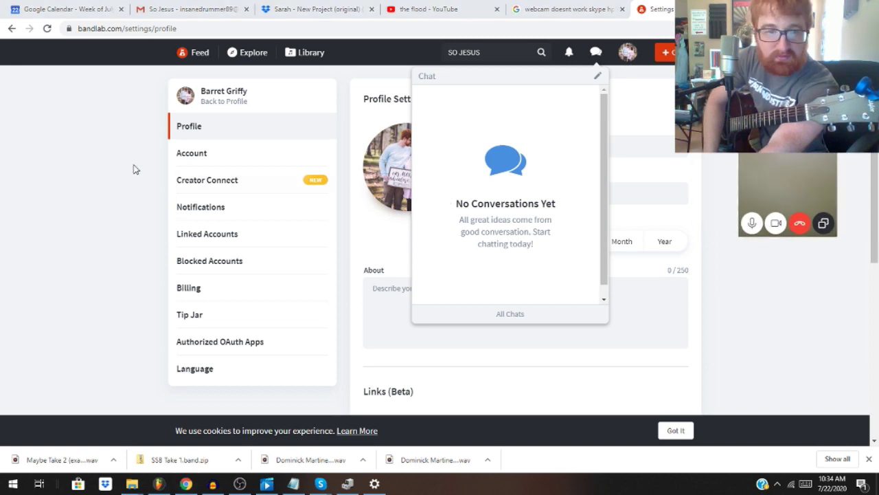
click(195, 158)
Step: Look through the Account, Creator Connect and notification email settings, ending back on Profile
click(196, 158)
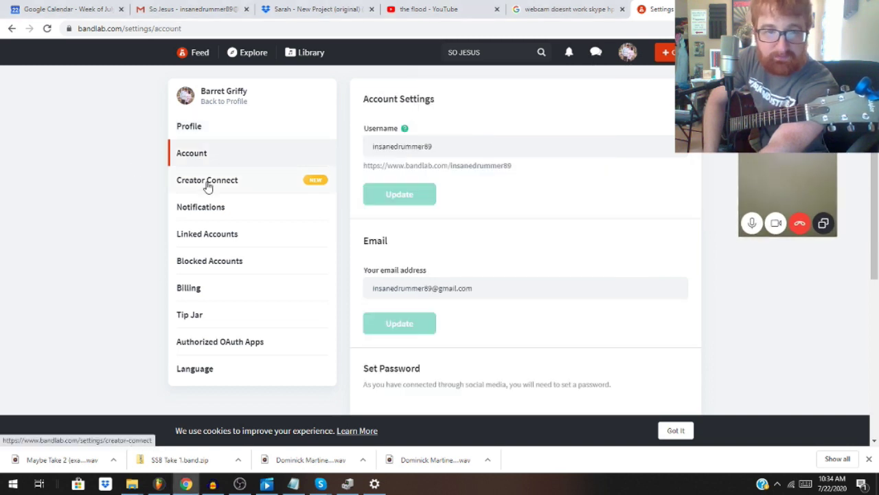
click(208, 186)
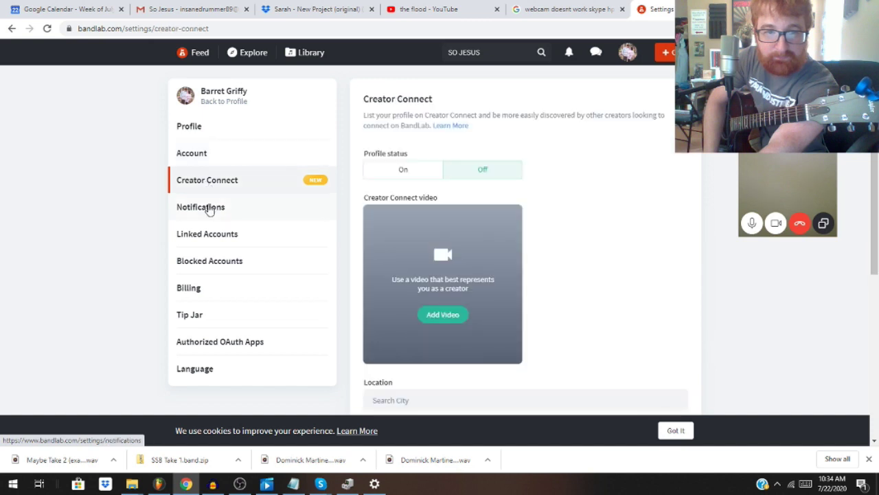
scroll(457, 226, down, 4)
scroll(296, 229, up, 2)
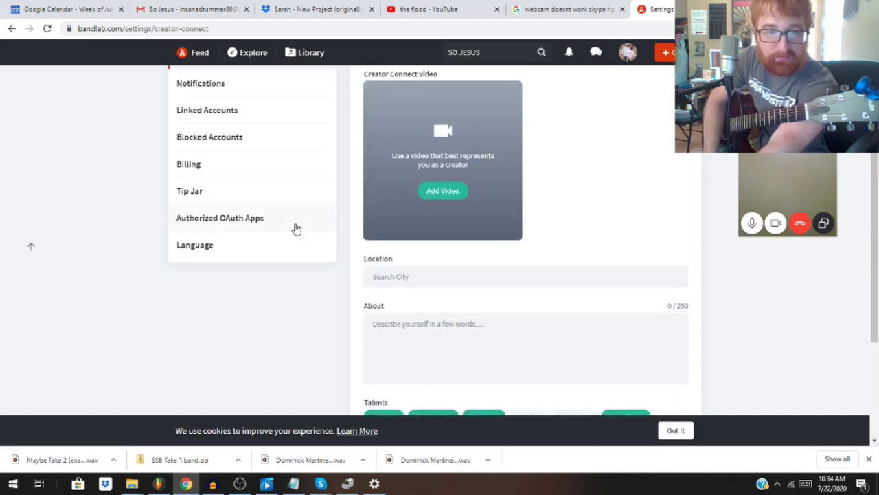
scroll(297, 229, up, 2)
click(222, 199)
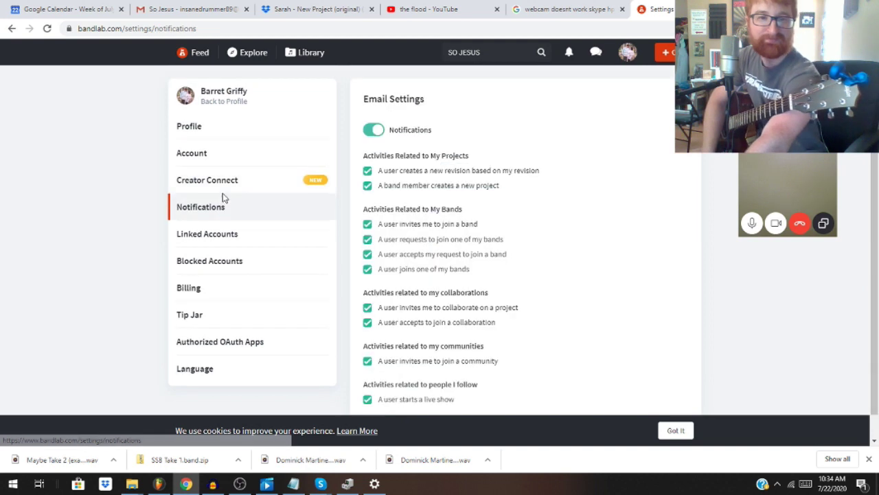
scroll(122, 176, down, 1)
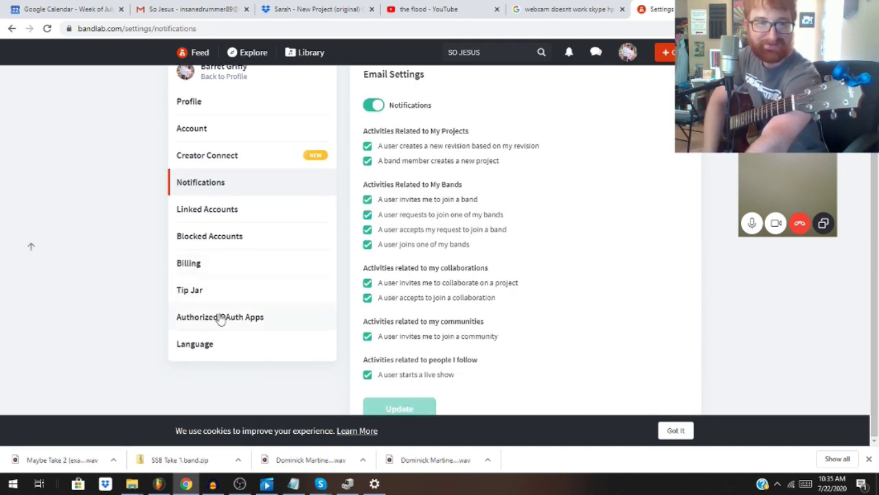
click(227, 102)
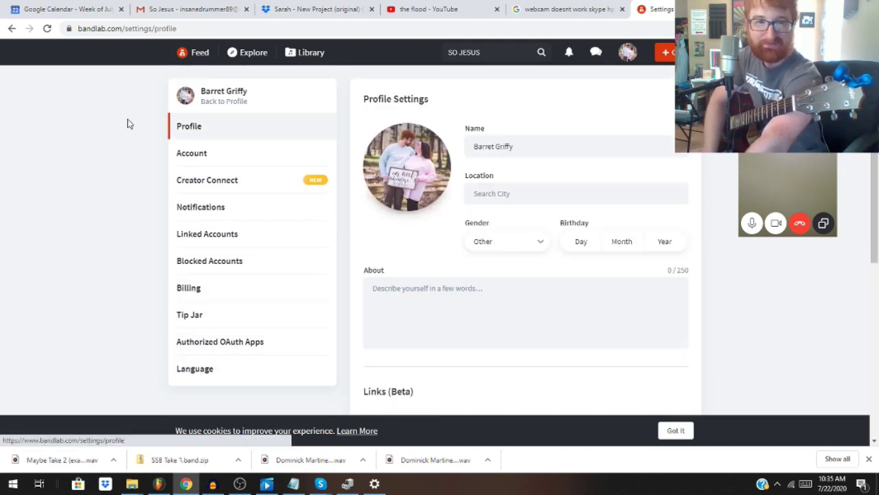
Step: Browse the library's My Projects, Collaborations, Liked Music, Deleted Projects and All Projects views
click(296, 55)
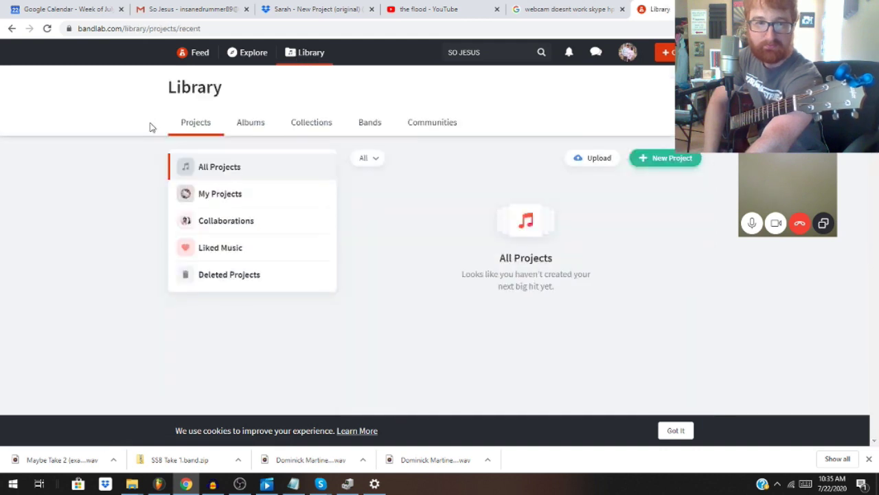
click(282, 191)
click(282, 230)
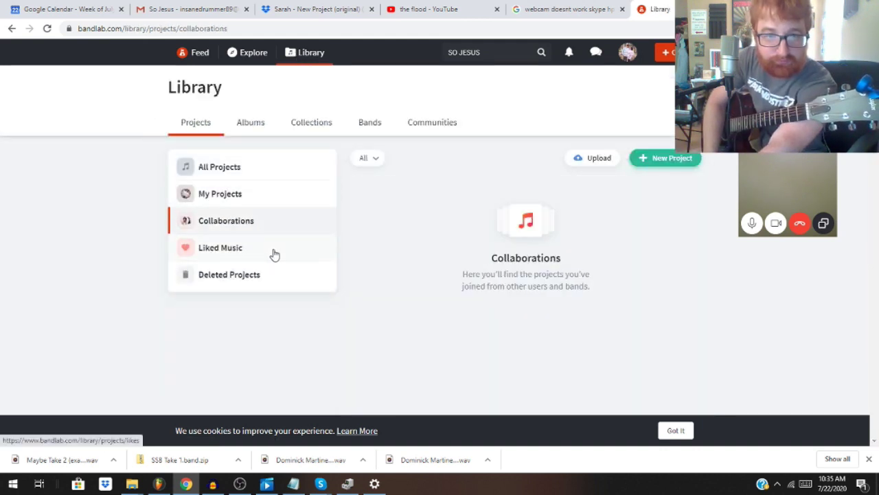
click(273, 251)
click(272, 274)
click(271, 171)
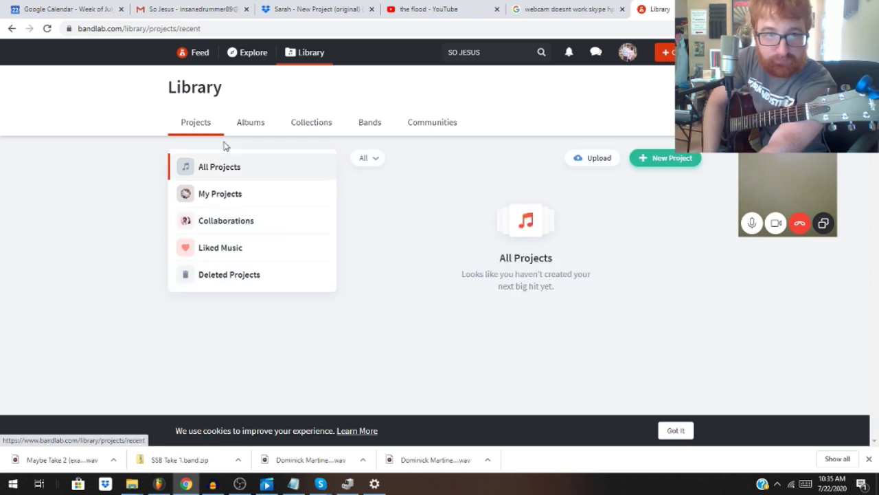
Step: Return to the home feed and scroll down through it
click(199, 61)
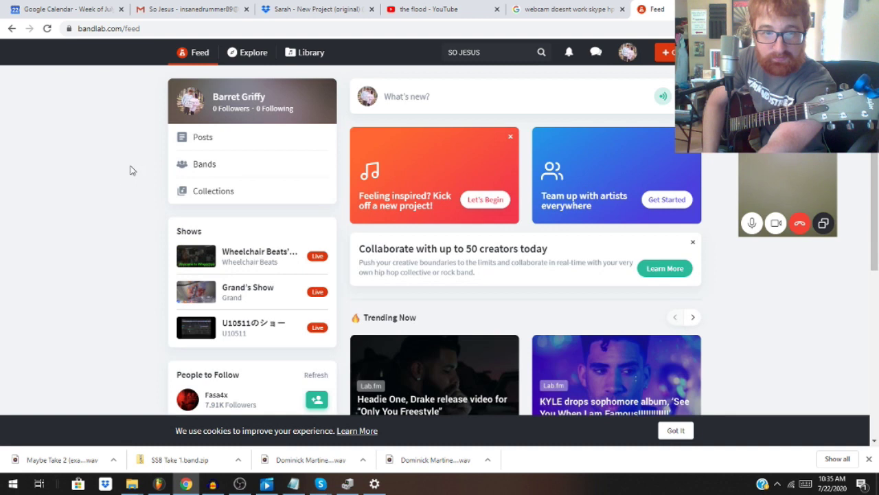
scroll(126, 181, down, 2)
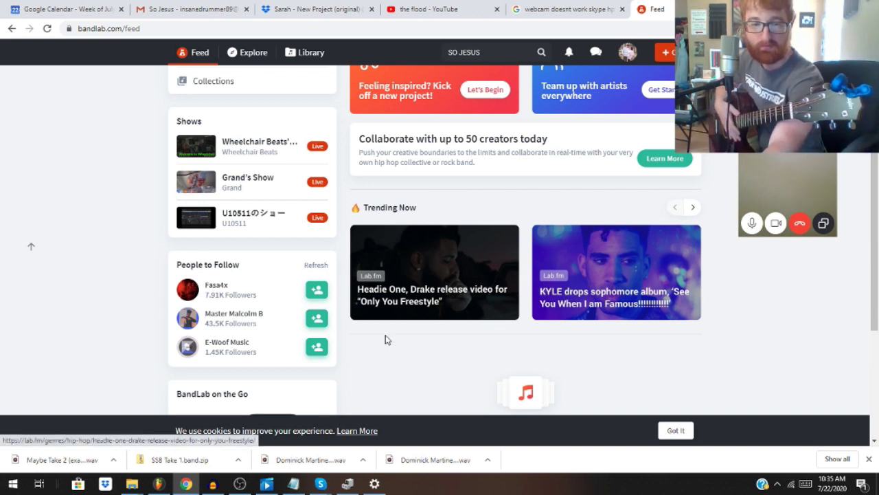
mouse_move(327, 485)
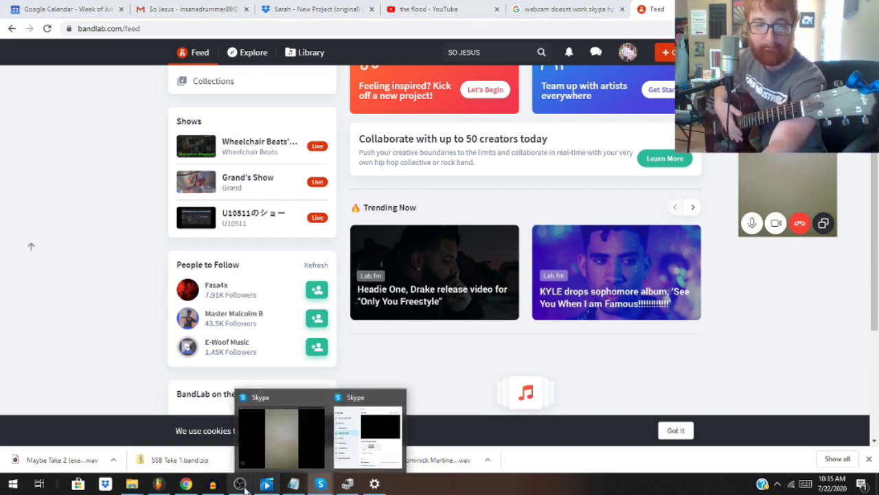
Step: Bring the So Jesus notes in Notepad forward and move down to the SO jesus line
click(293, 483)
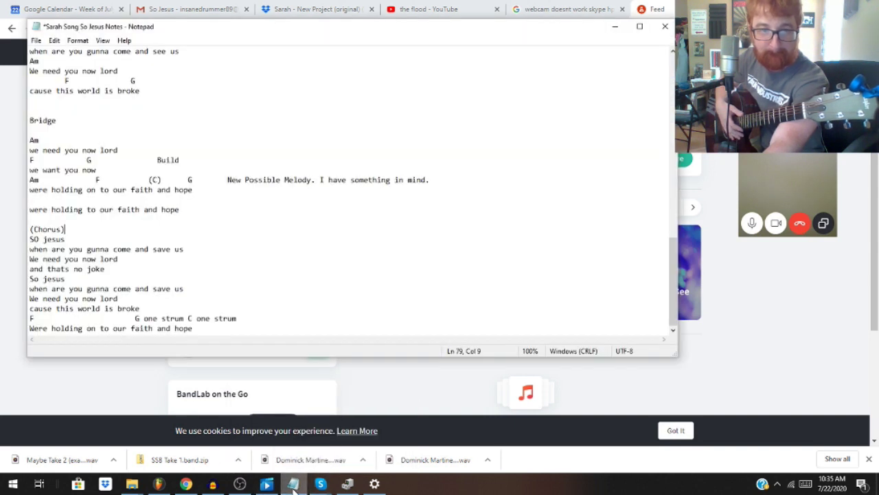
key(Down)
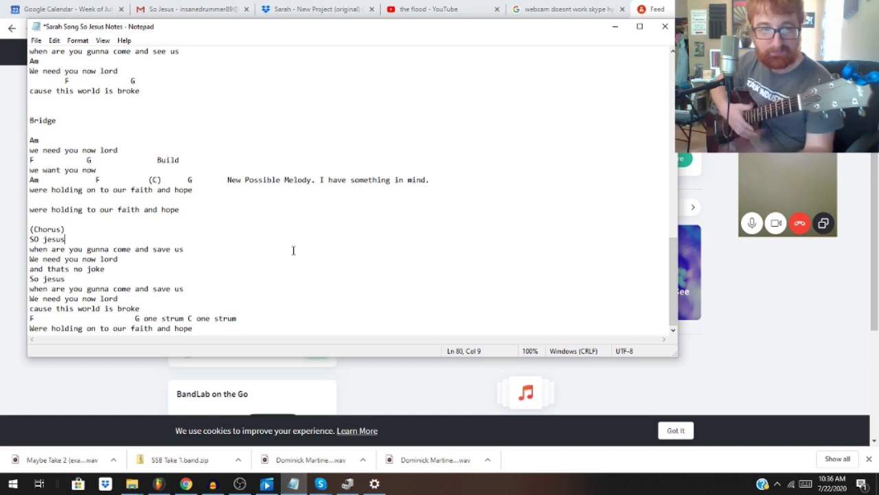
Step: Scroll the So Jesus lyrics to the second chorus and Bridge, then return to the BandLab feed
scroll(255, 218, up, 9)
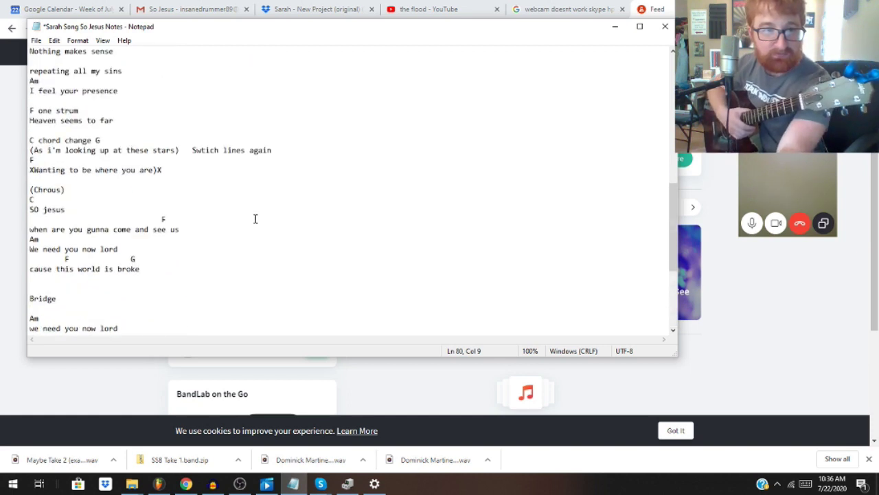
scroll(254, 197, up, 9)
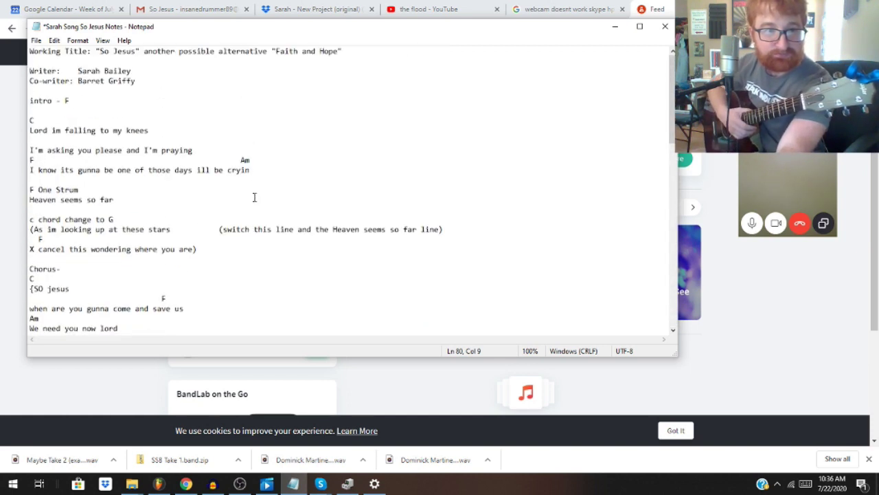
scroll(255, 197, down, 13)
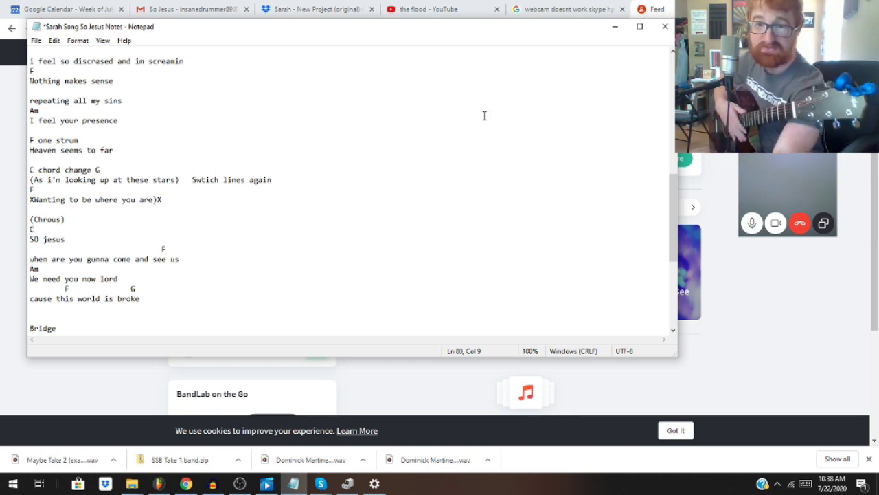
click(652, 9)
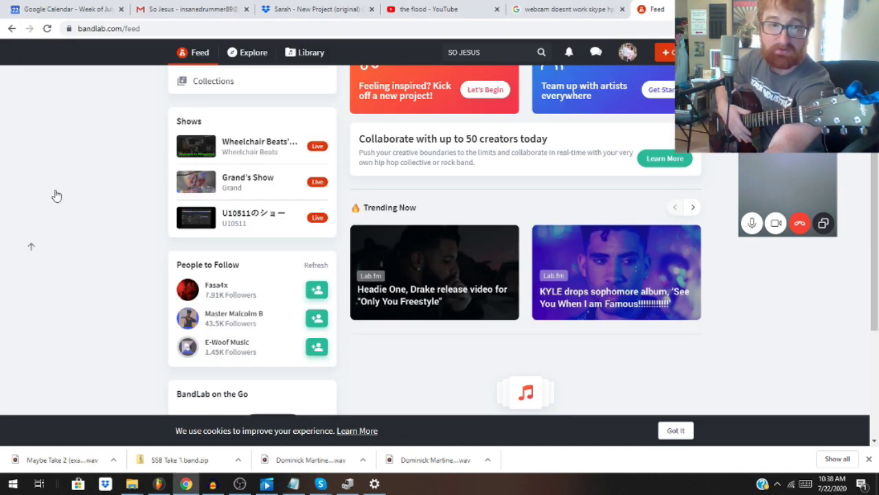
Step: Open your own profile page, check the empty notifications, and go to the Explore page
scroll(57, 196, up, 3)
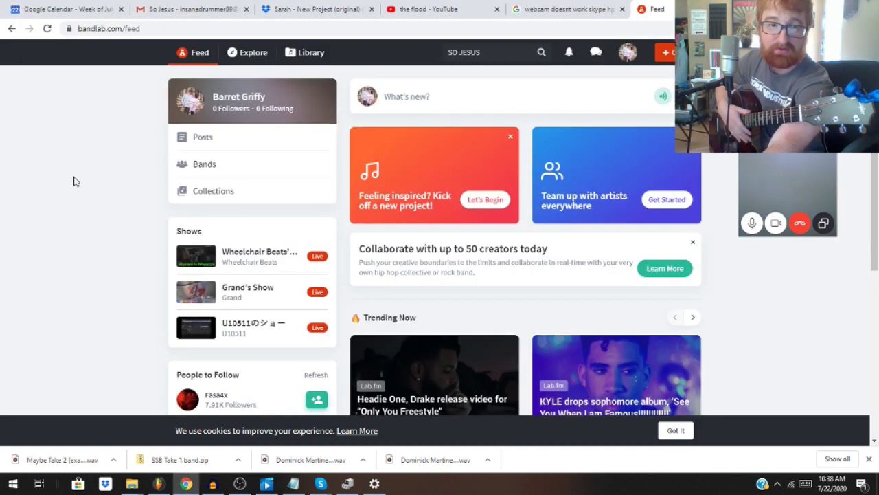
click(217, 147)
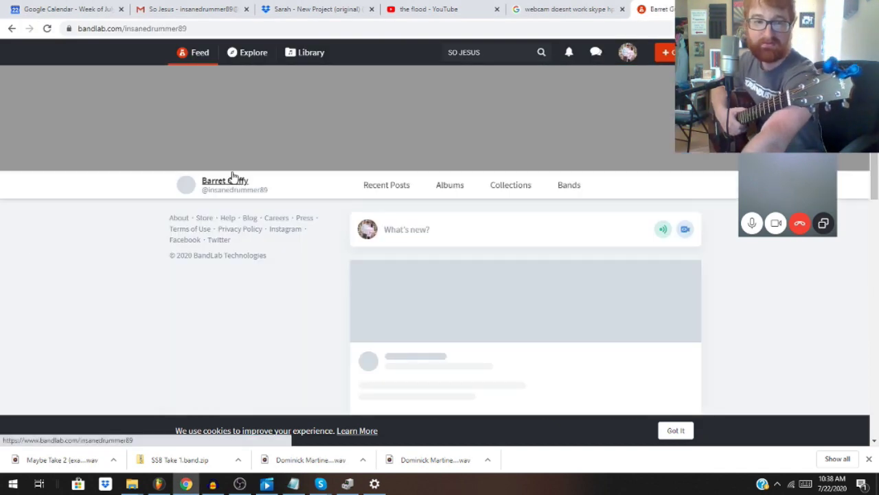
scroll(114, 179, down, 3)
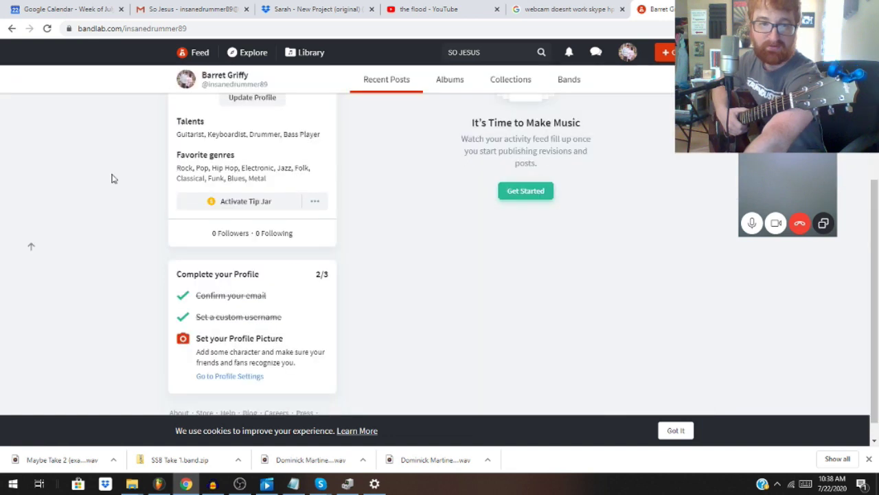
scroll(113, 178, up, 3)
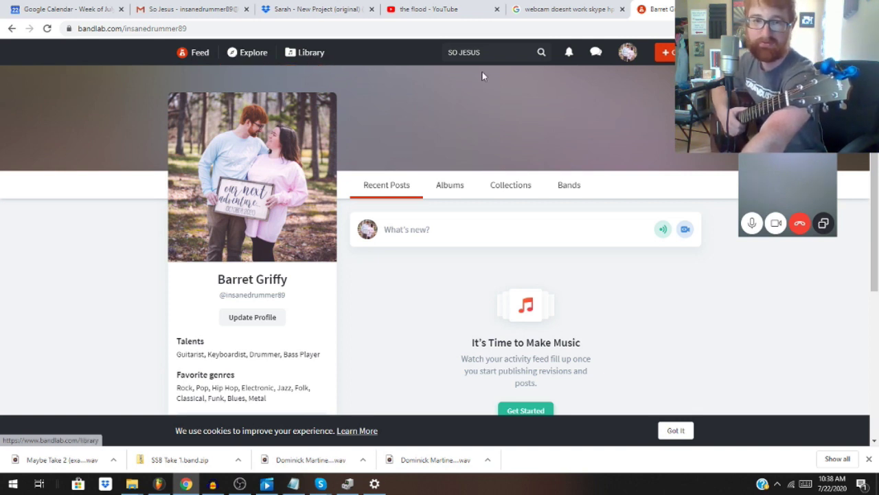
click(569, 54)
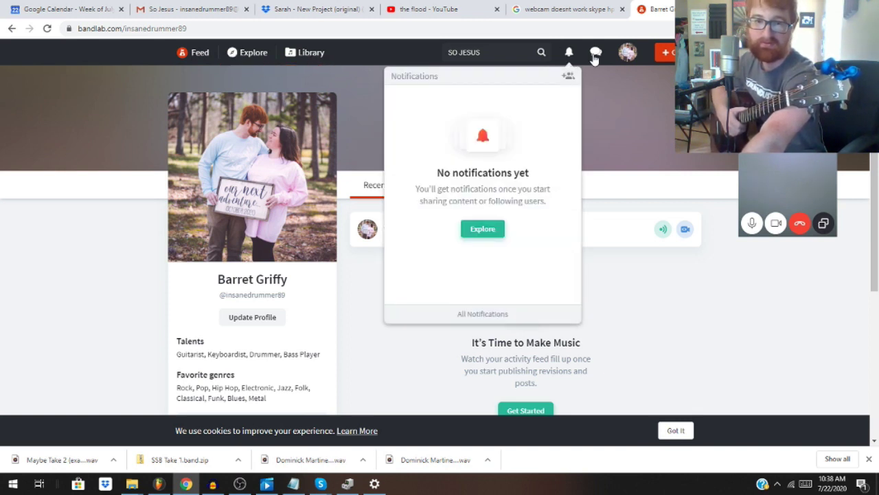
click(485, 231)
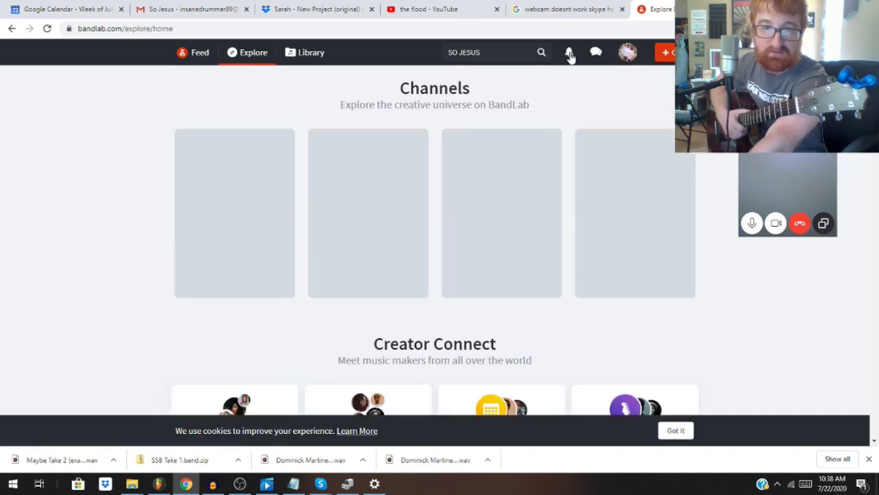
Step: Replace the old SO JESUS search with the collaborator's username, retrying spellings until one account matches
click(461, 51)
drag(483, 52, 449, 69)
text(SARA)
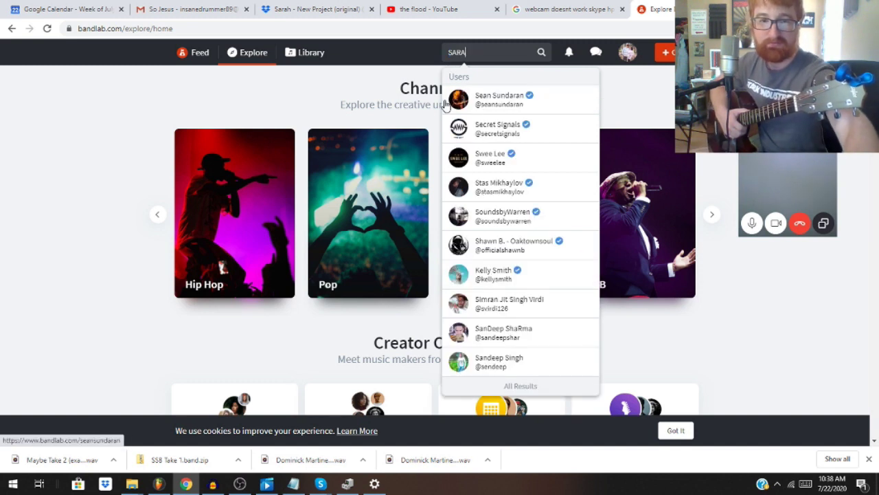
key(BackSpace)
key(BackSpace)
key(BackSpace)
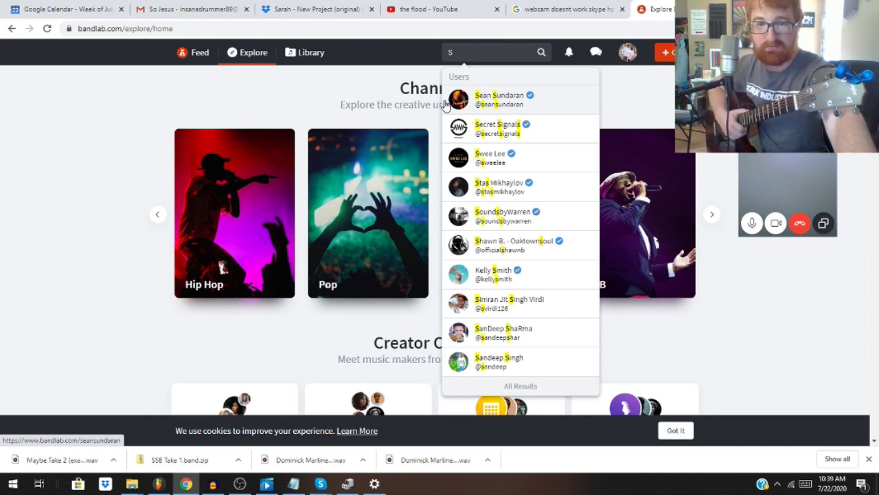
text(ARAH)
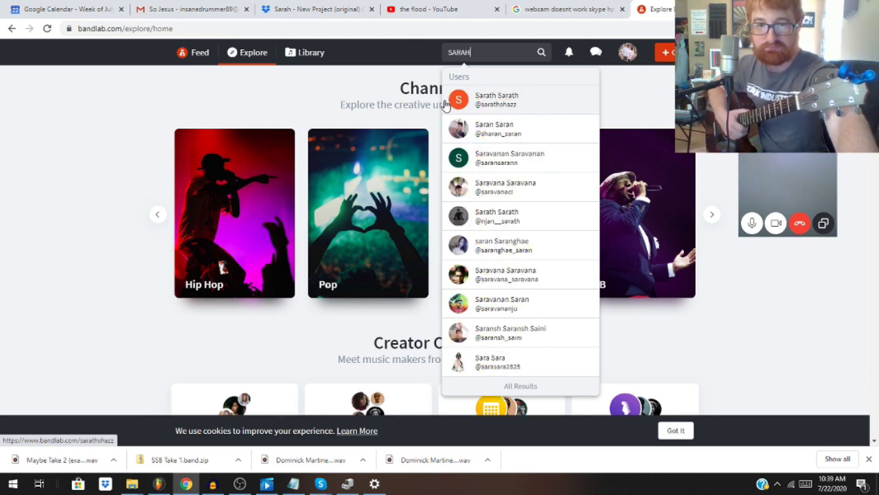
text( B)
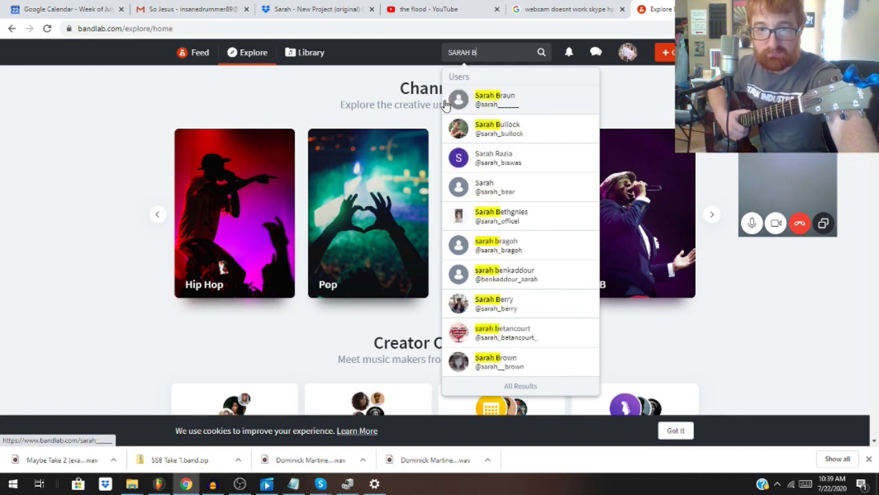
text(A)
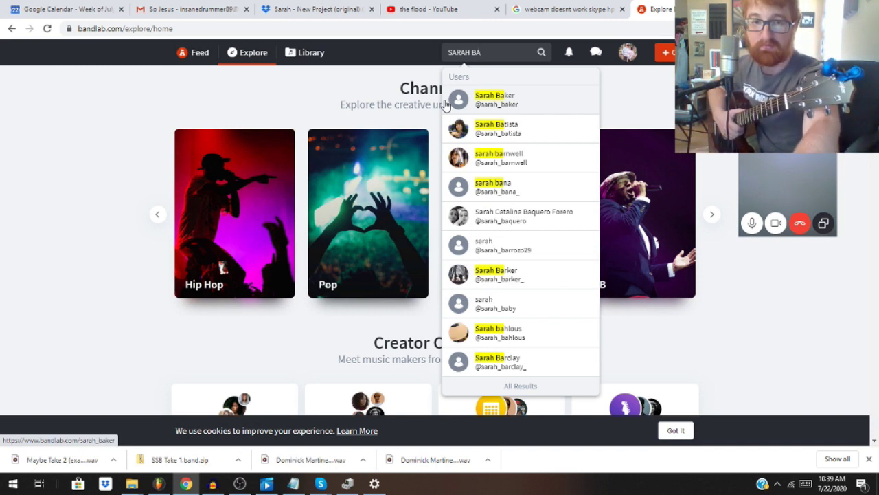
click(445, 103)
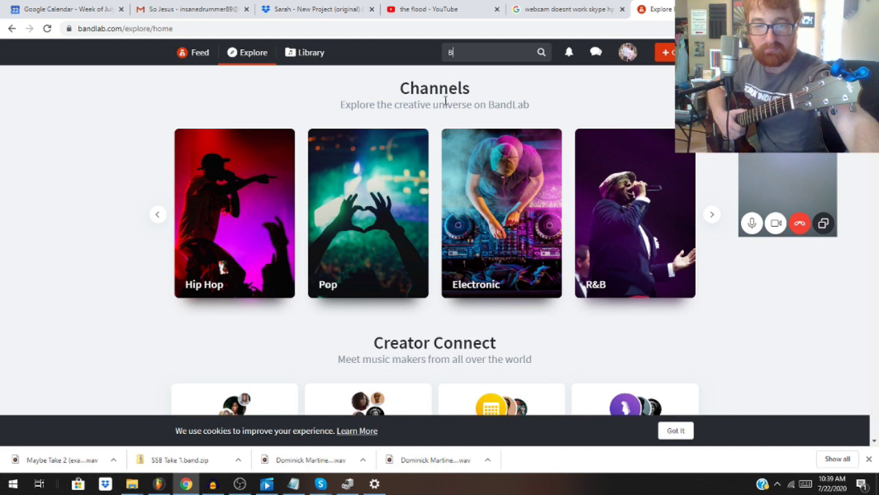
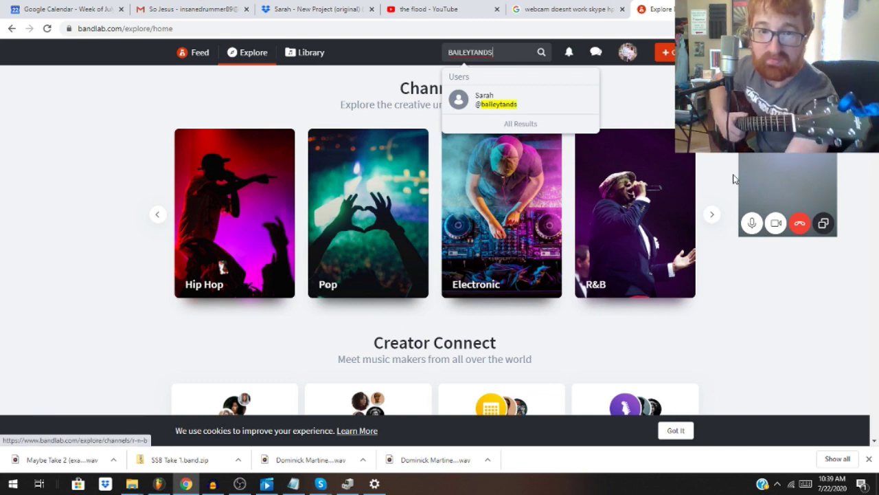
Step: Open the matching user's profile and follow them, trying then dismissing the band invite and chat
click(513, 103)
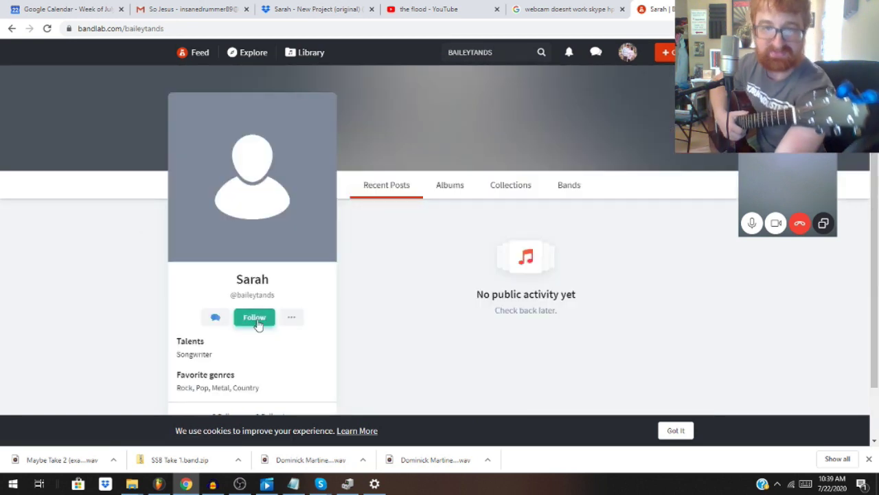
scroll(257, 325, down, 1)
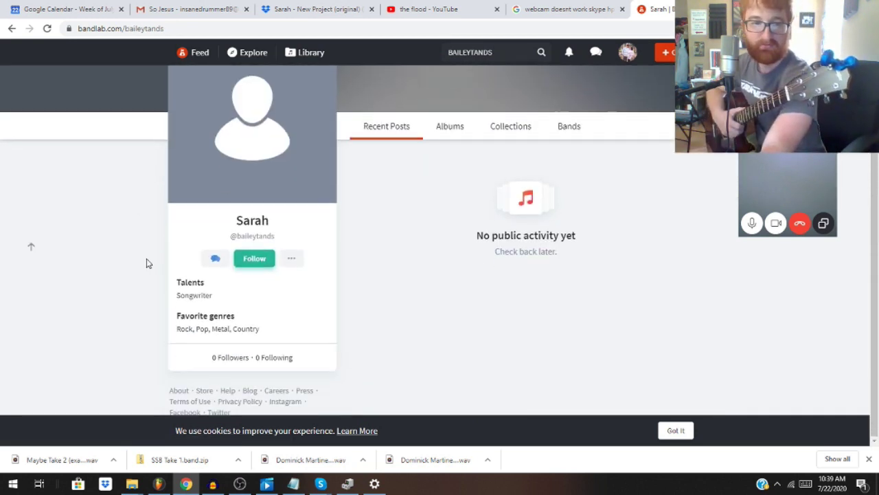
click(246, 259)
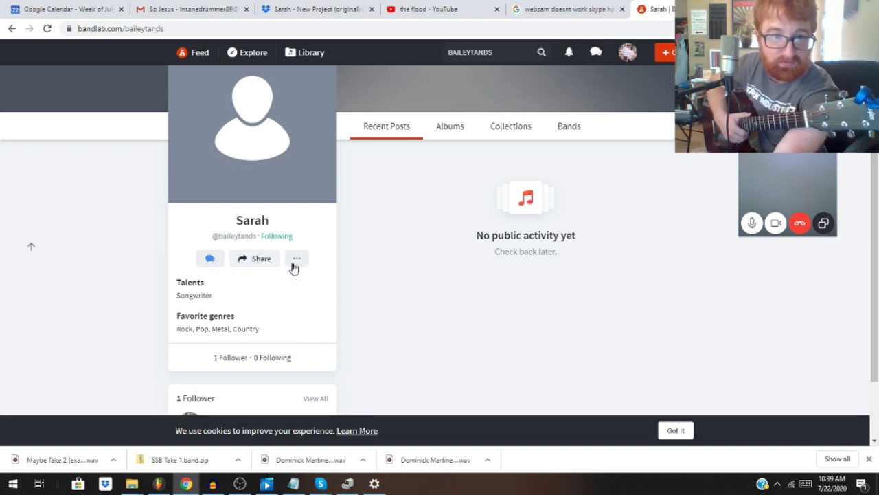
click(294, 264)
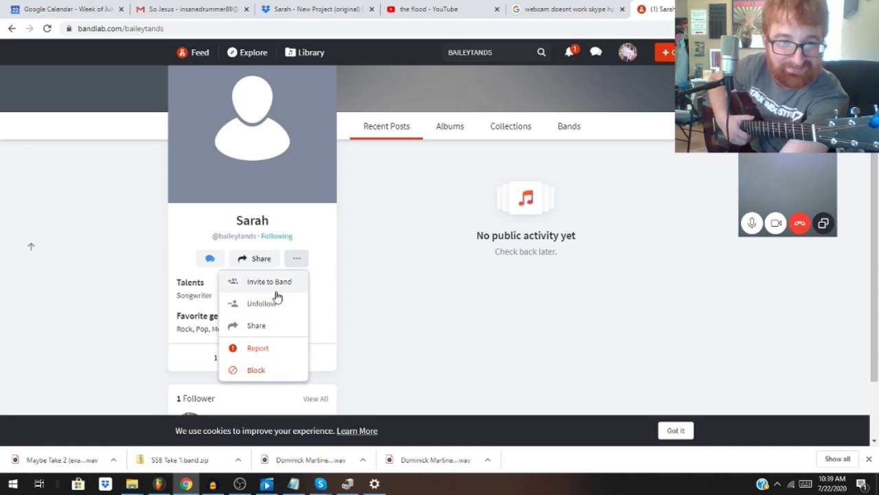
click(276, 291)
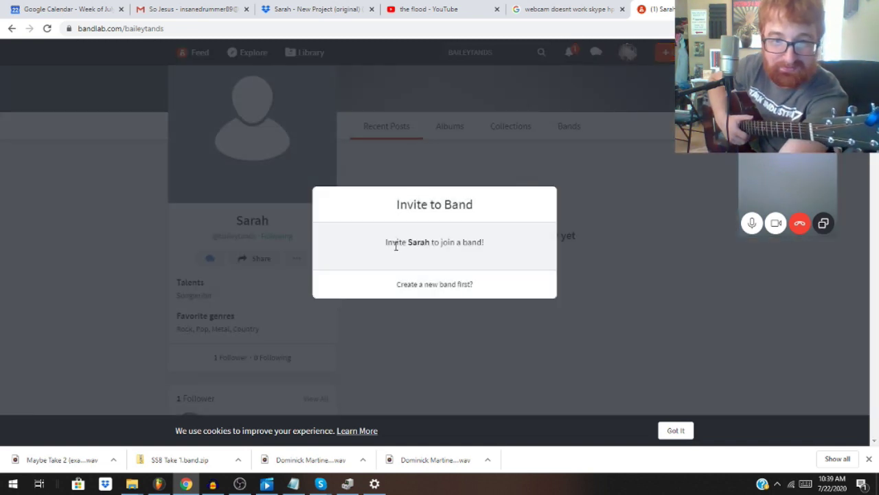
click(403, 311)
click(209, 258)
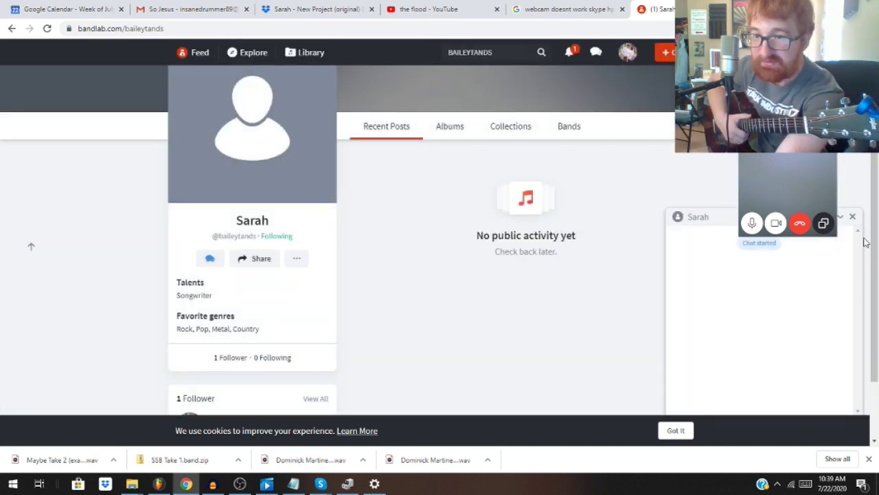
click(852, 217)
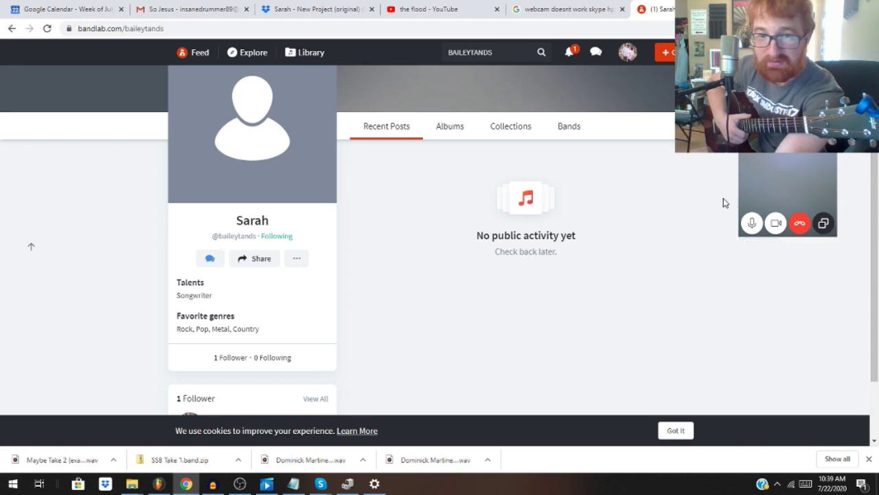
Step: Check the user's Albums, Collections and Bands tabs, then go to the Explore page
click(452, 130)
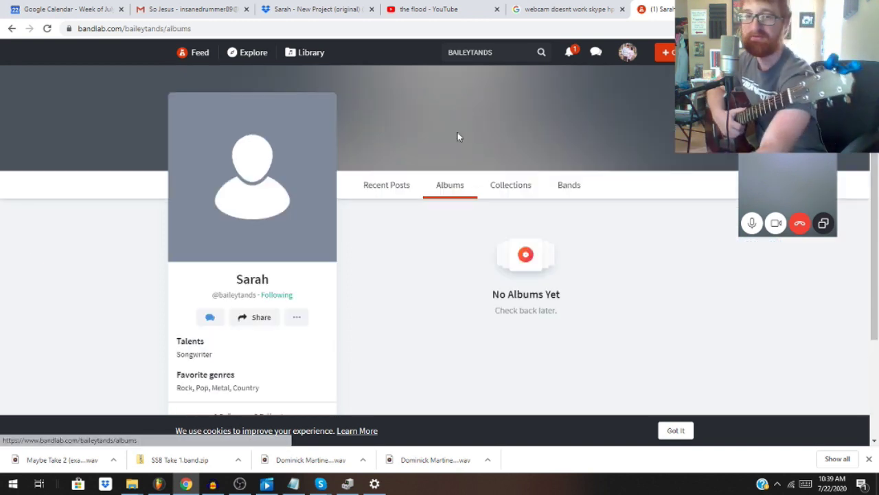
click(508, 193)
click(570, 193)
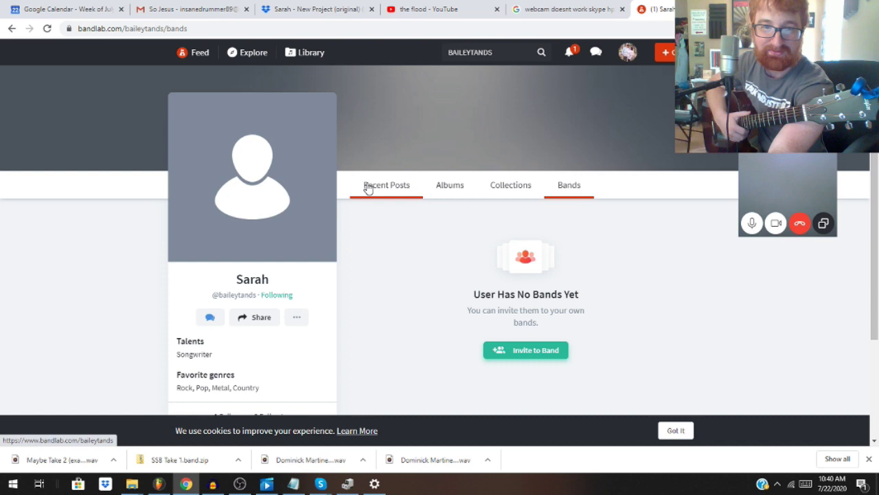
click(367, 185)
scroll(371, 244, down, 2)
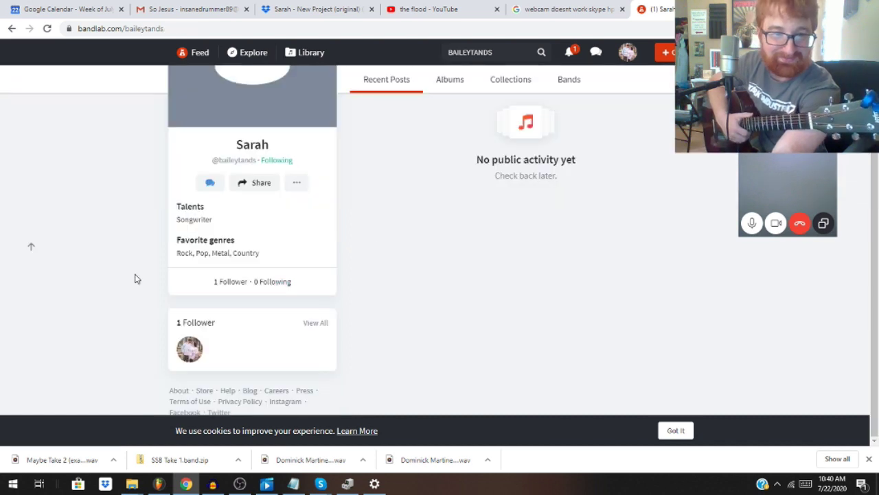
scroll(138, 279, up, 2)
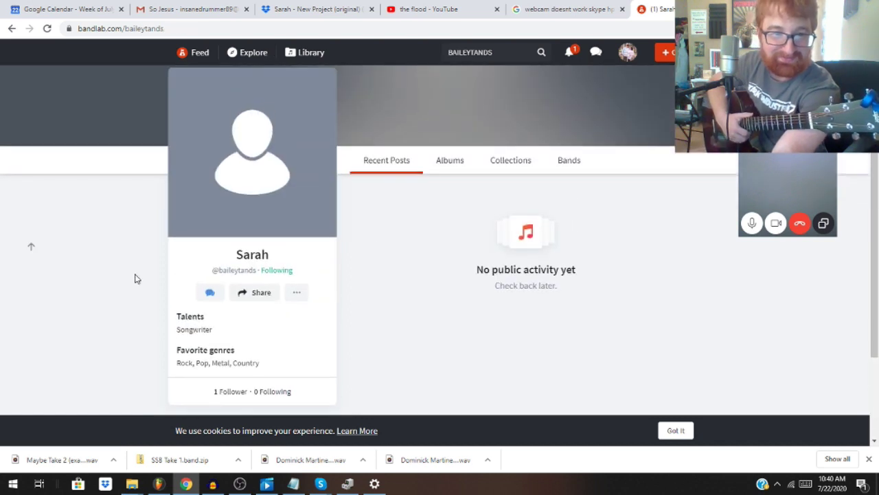
click(559, 170)
scroll(407, 252, down, 2)
scroll(467, 185, up, 2)
click(569, 55)
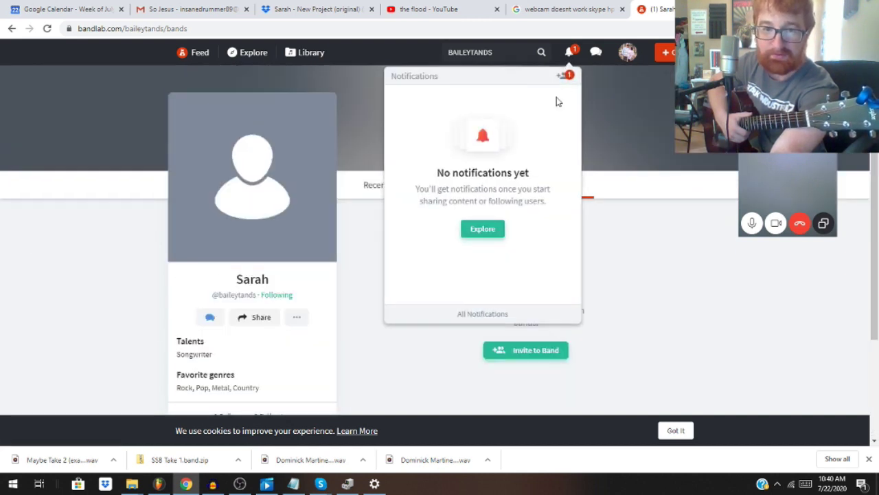
click(483, 234)
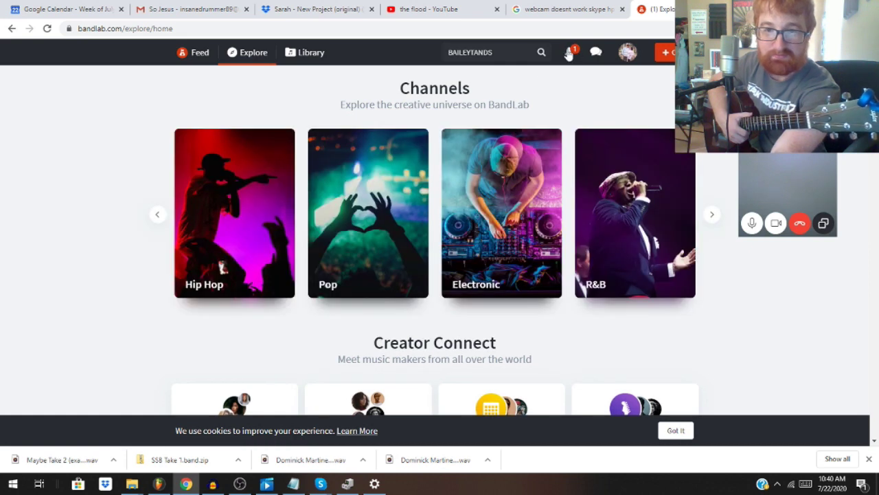
Step: Browse the library's Collaborations, Albums, Collections, Bands and Communities sections, then return to Projects
click(569, 55)
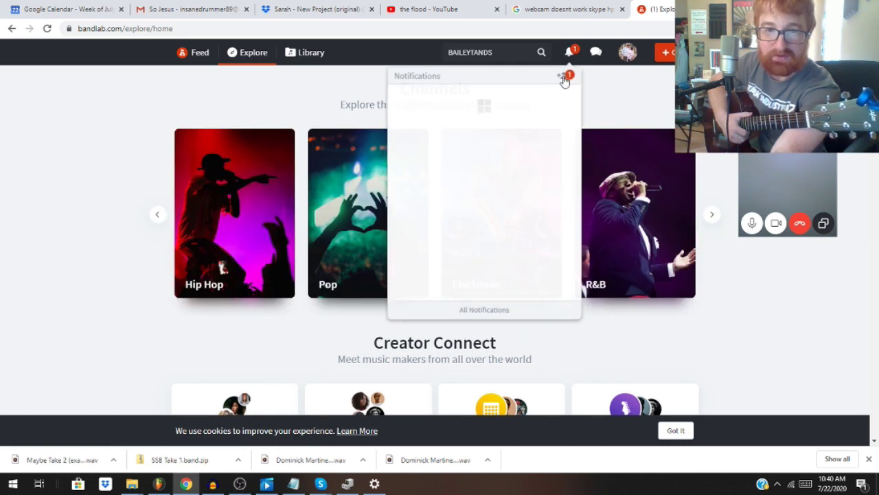
click(627, 53)
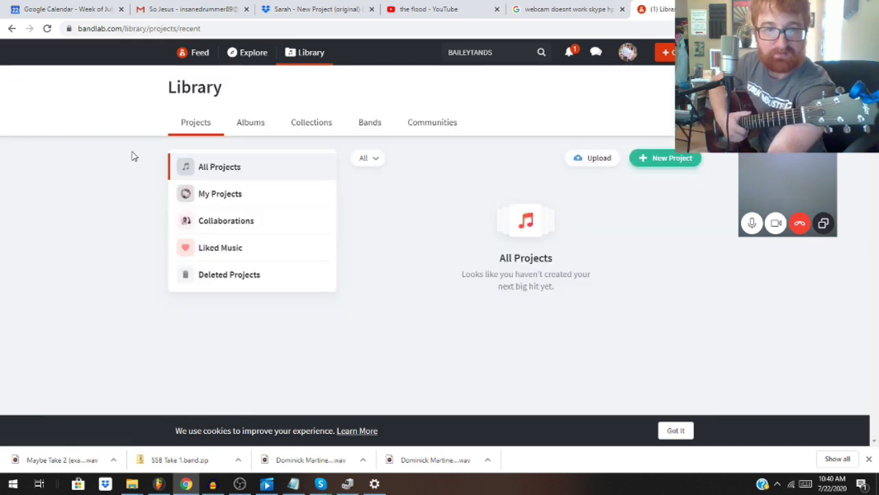
click(232, 232)
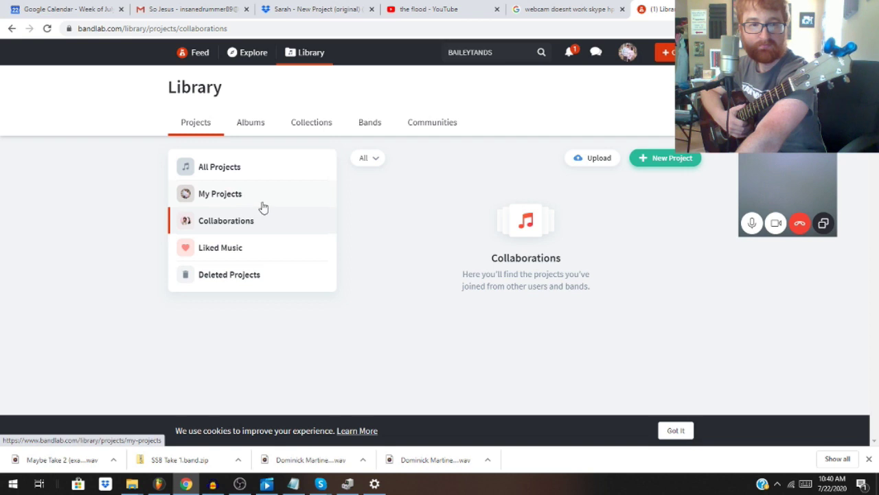
click(247, 125)
click(308, 130)
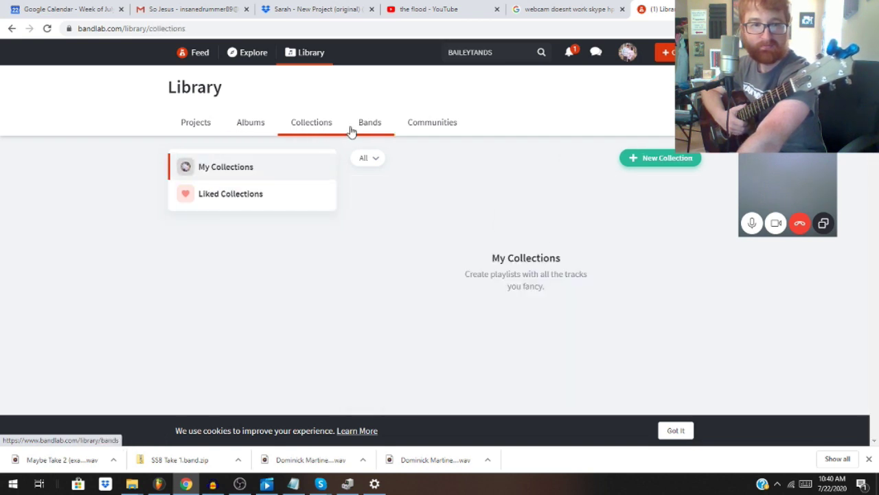
click(362, 131)
click(431, 132)
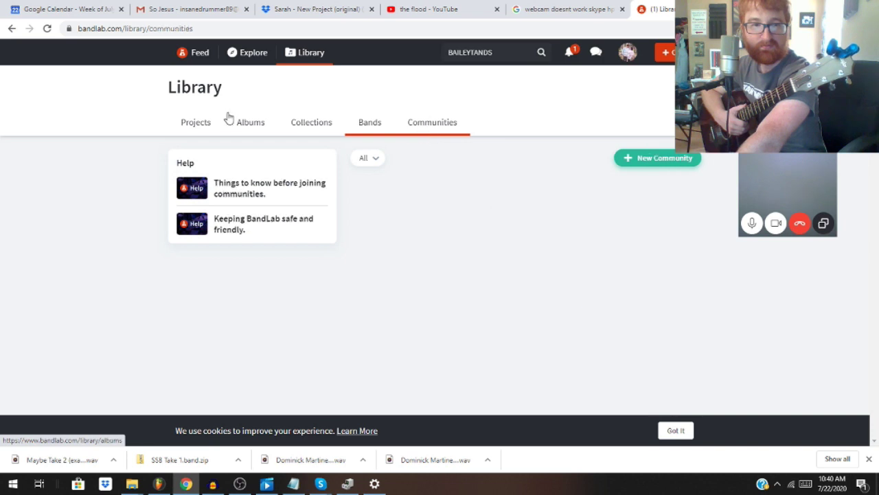
click(192, 120)
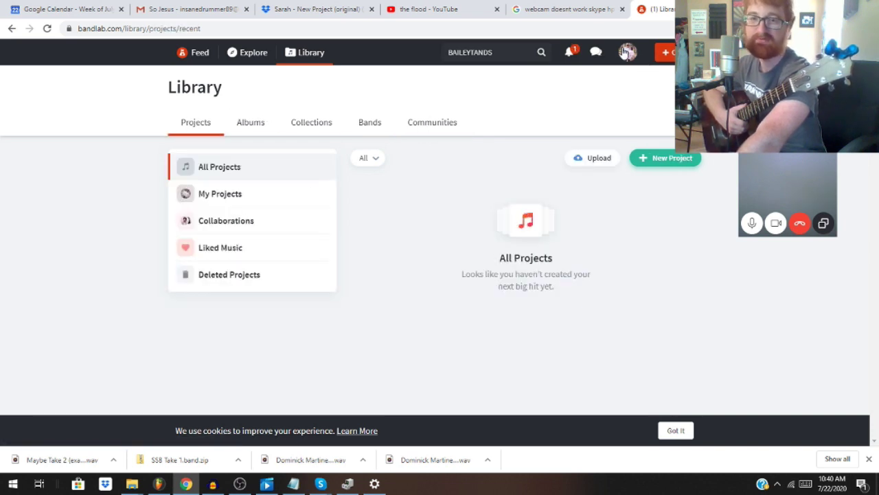
Step: Go to the Explore page, scroll through it, then return to the home Feed
click(569, 54)
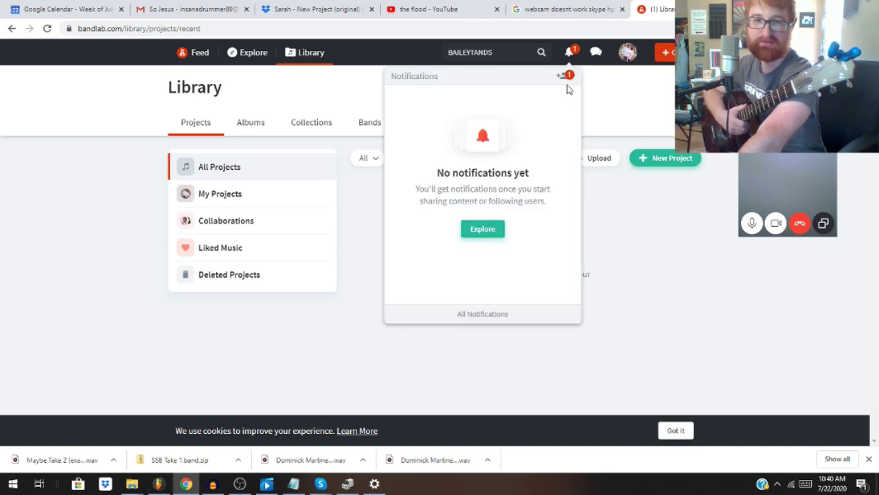
click(473, 232)
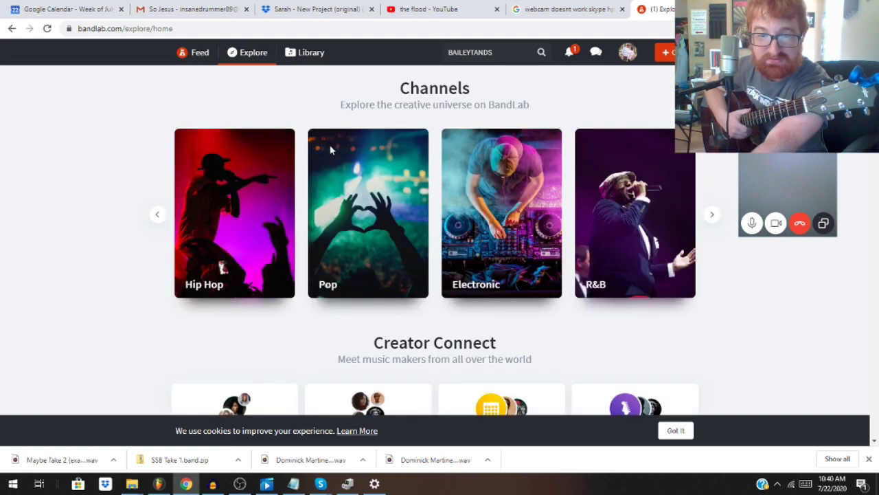
scroll(157, 147, down, 2)
scroll(155, 148, down, 5)
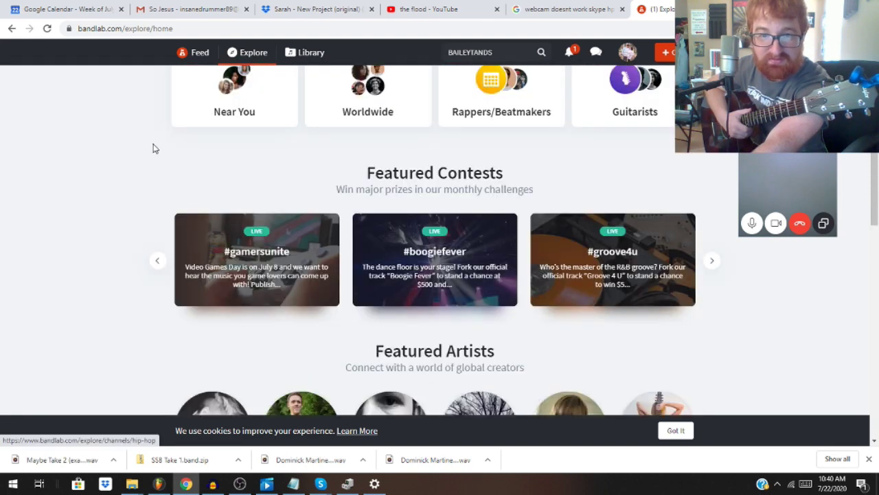
scroll(154, 148, down, 4)
scroll(162, 112, up, 3)
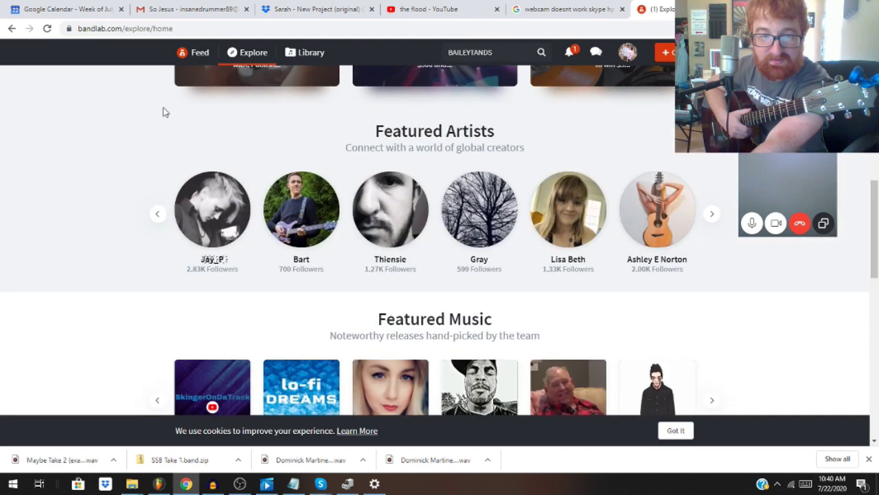
scroll(163, 112, up, 8)
click(192, 62)
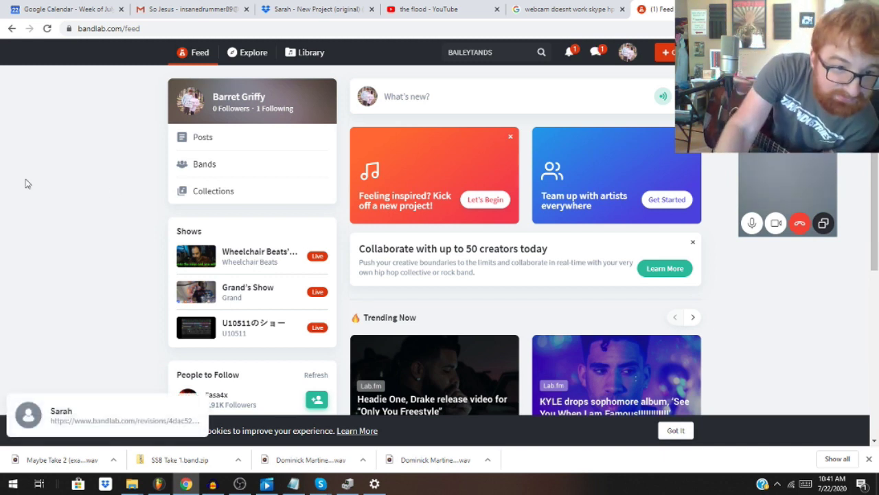
Step: Open the collaborator's chat message and launch the shared project revision link in a new tab
click(98, 426)
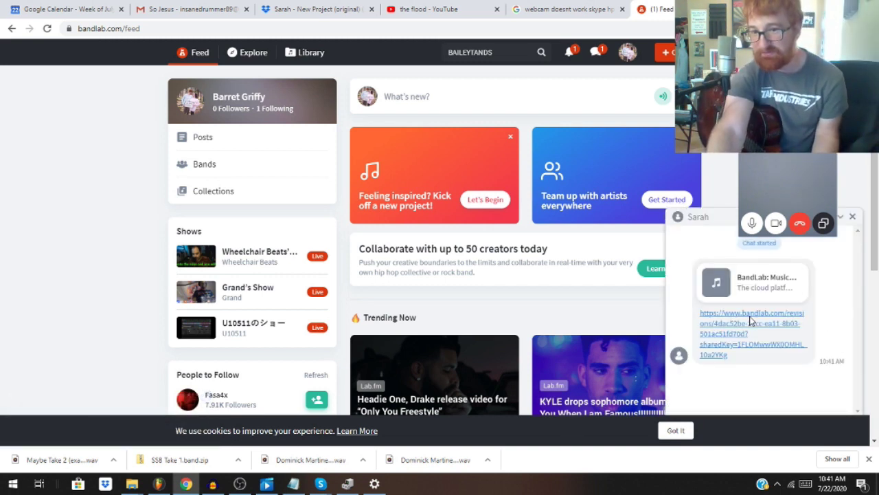
click(752, 314)
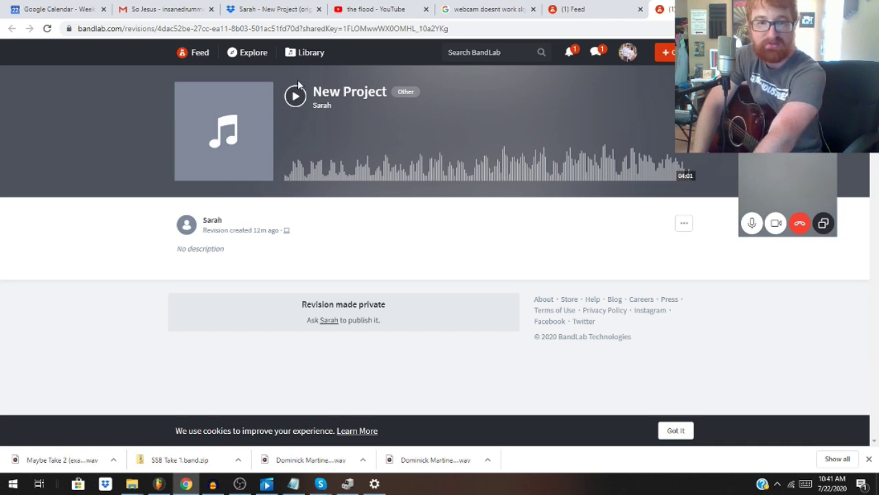
click(595, 53)
click(567, 54)
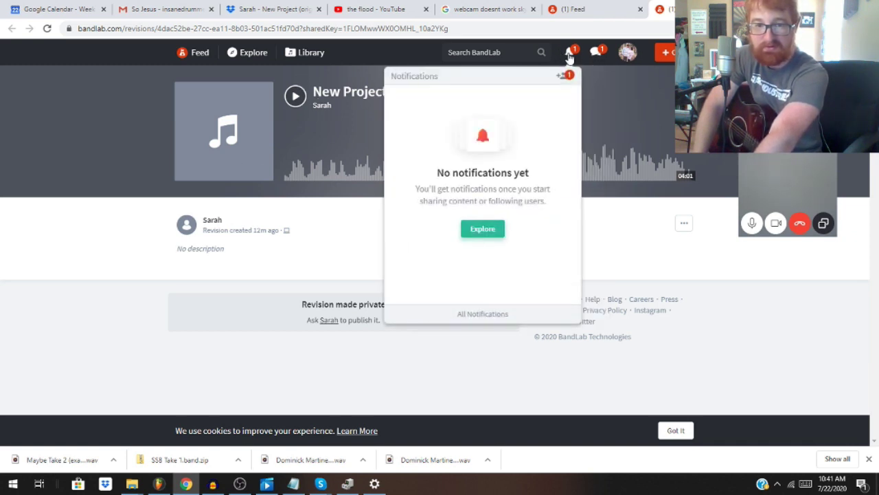
click(82, 222)
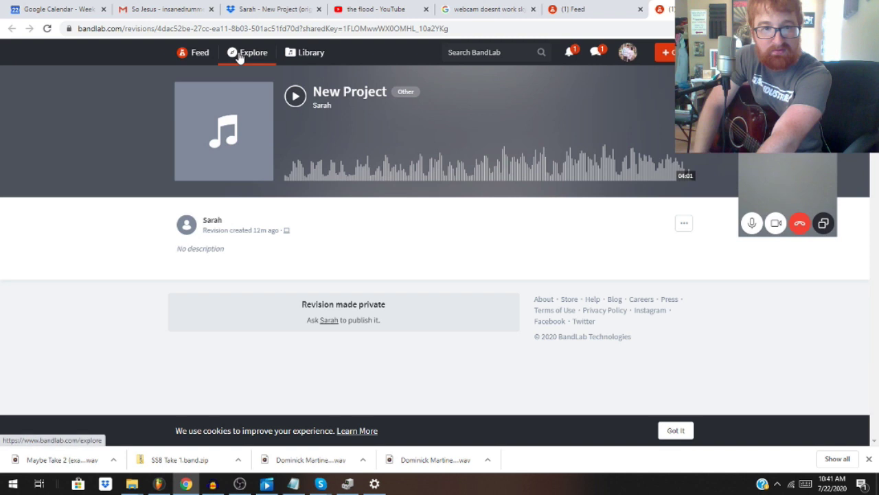
click(294, 100)
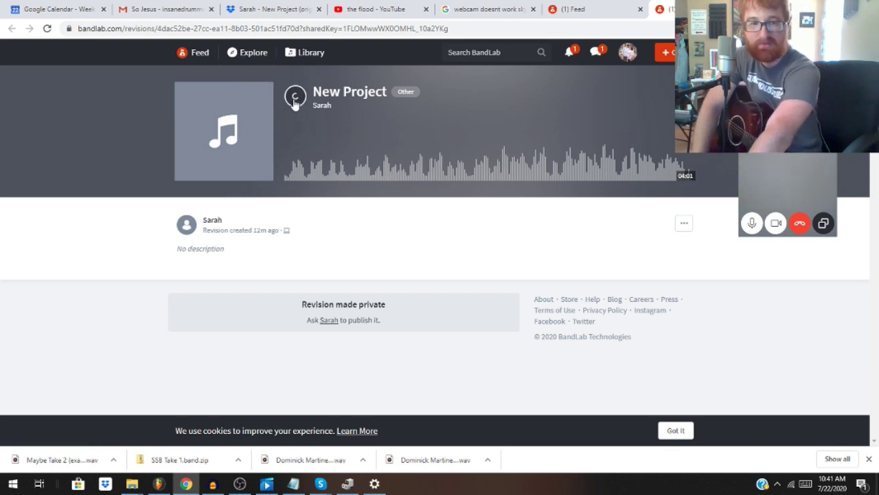
click(294, 100)
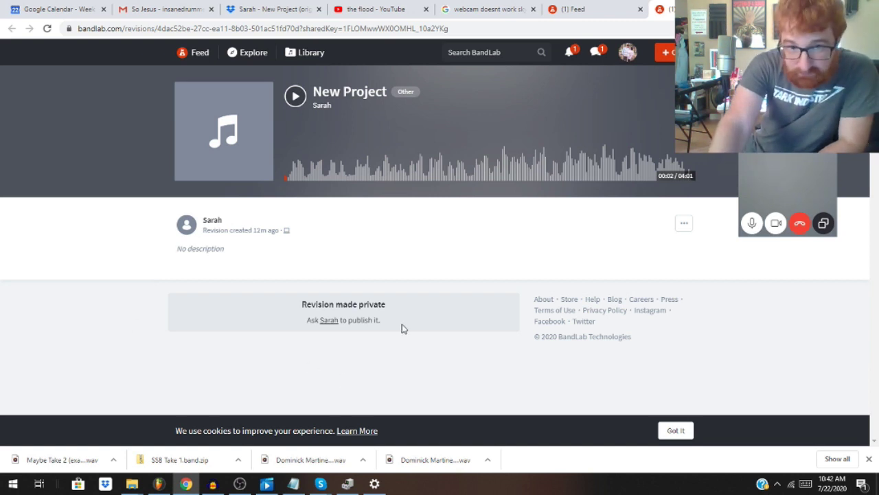
click(328, 320)
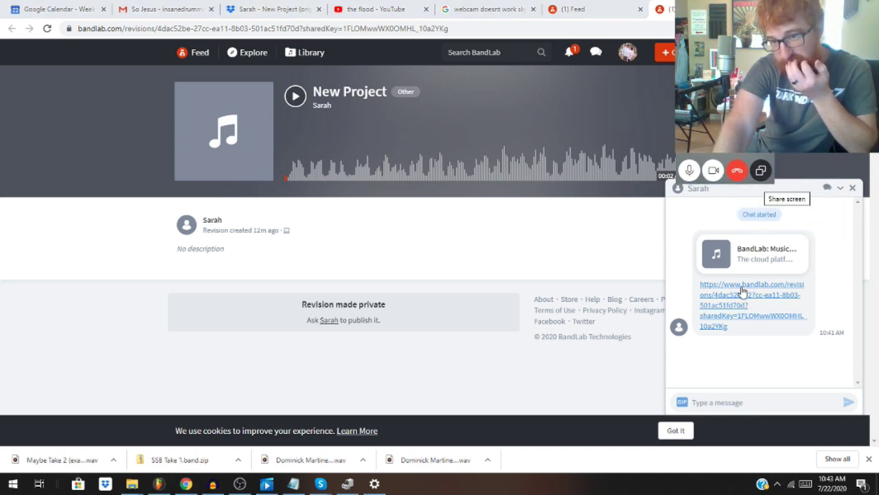
click(853, 189)
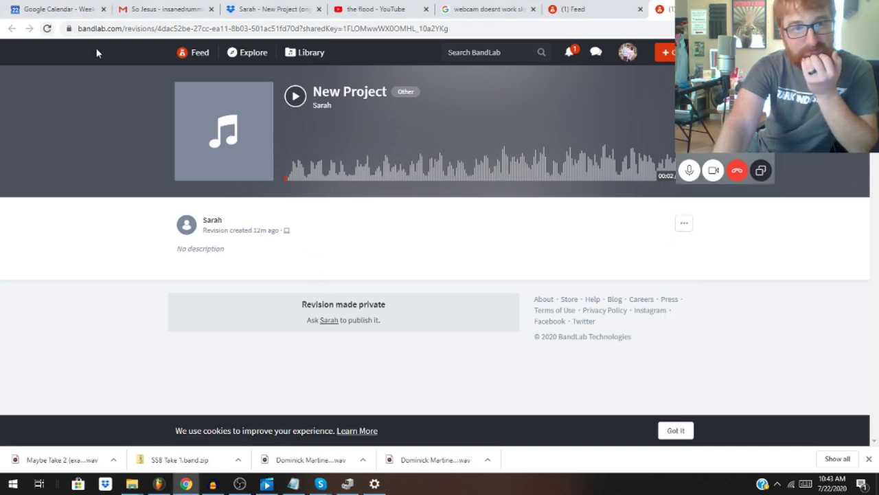
Step: Accept the New Project invite from notifications and open it in the Mix Editor
click(569, 53)
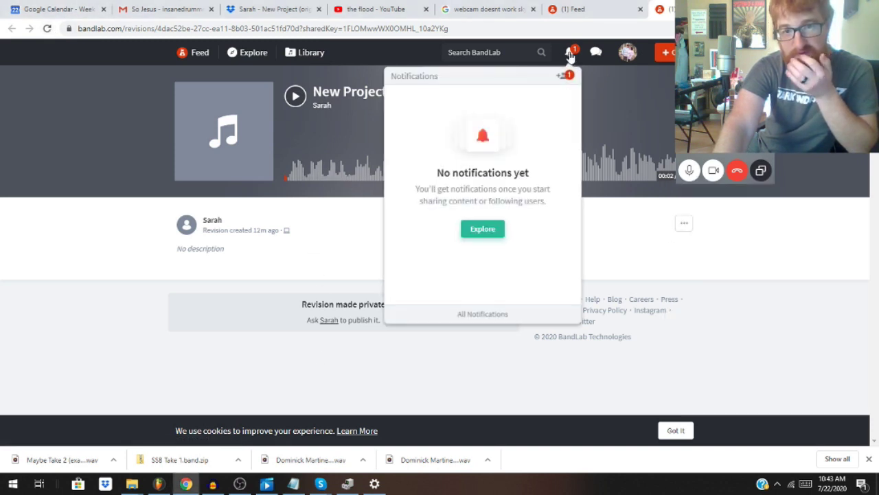
click(565, 77)
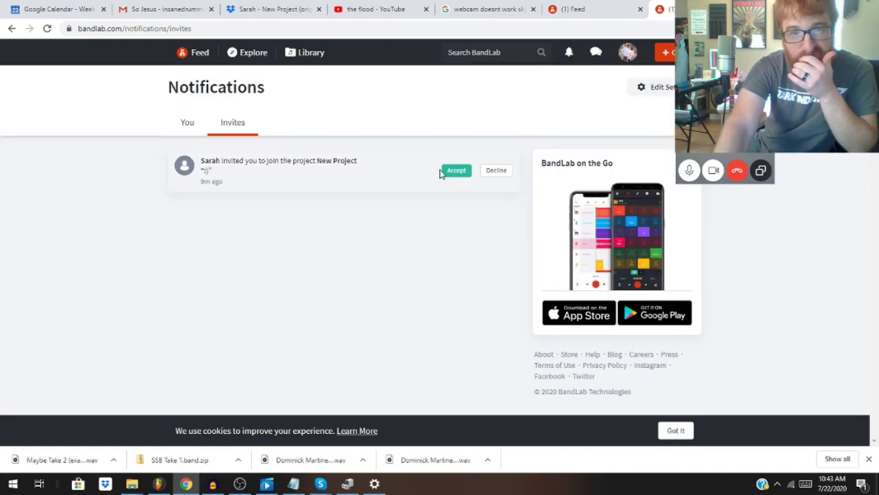
click(450, 172)
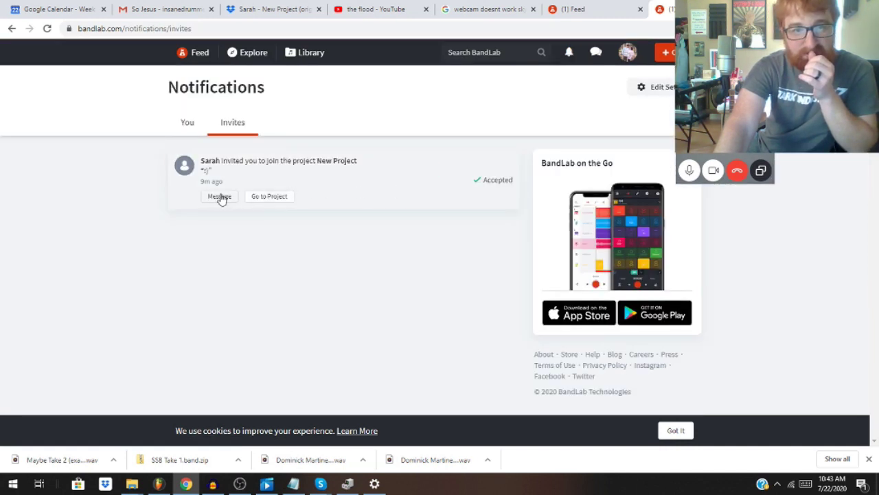
click(266, 196)
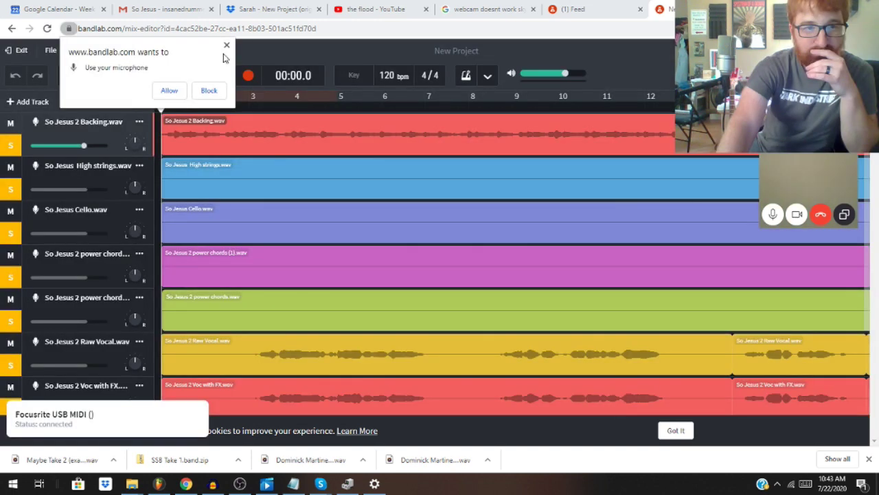
Step: Dismiss the microphone prompt, toggle the Backing track's solo back on, and move the call controls aside
click(226, 46)
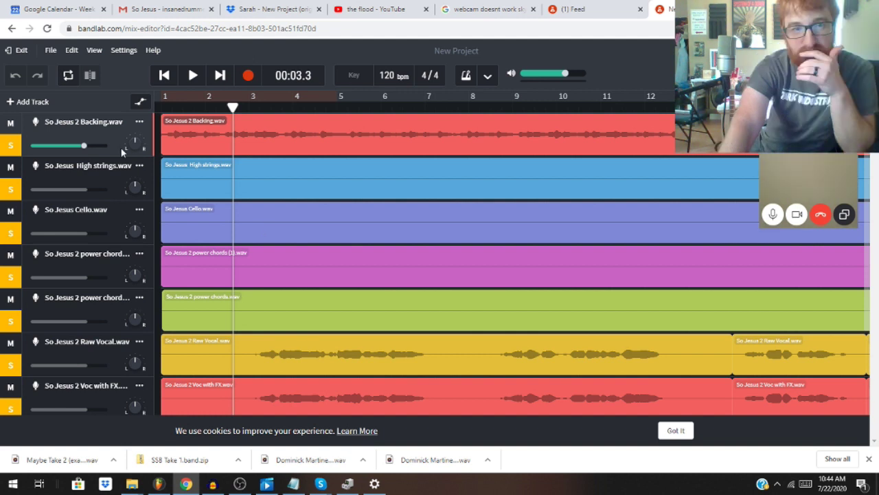
click(10, 145)
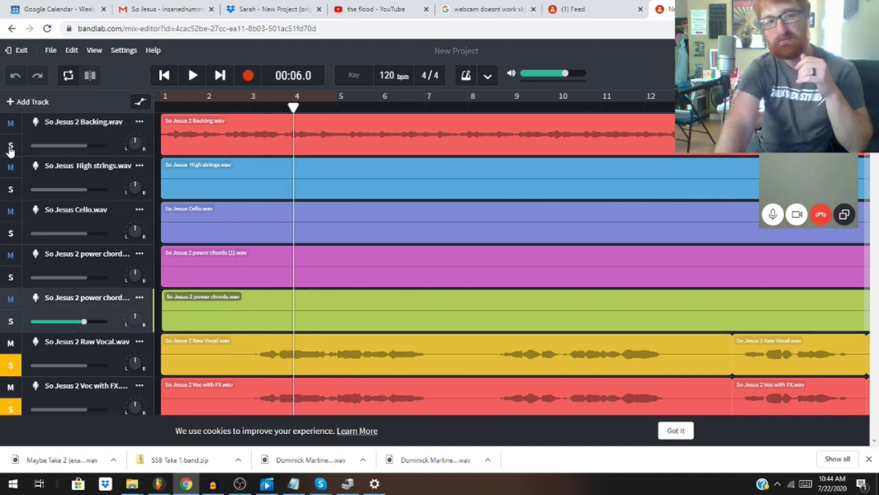
click(10, 146)
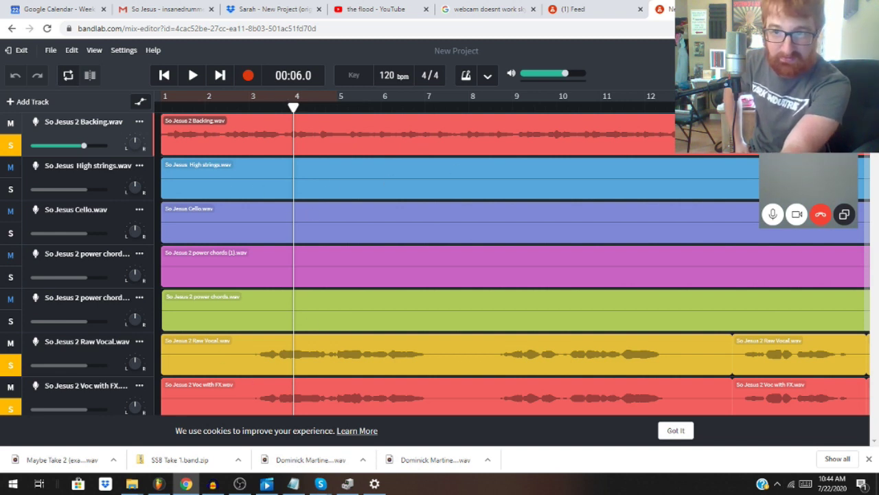
drag(814, 237, 680, 206)
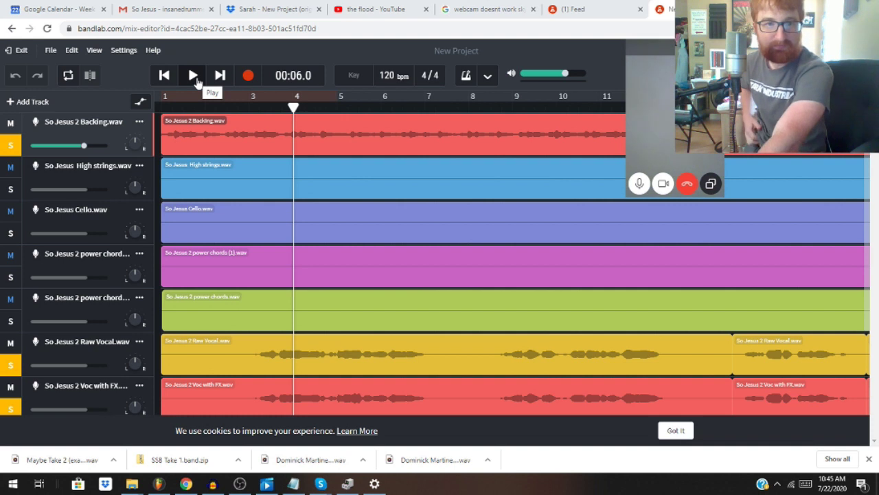
Step: Select and open the So Jesus 2 Backing region, then dismiss its actions menu
click(231, 134)
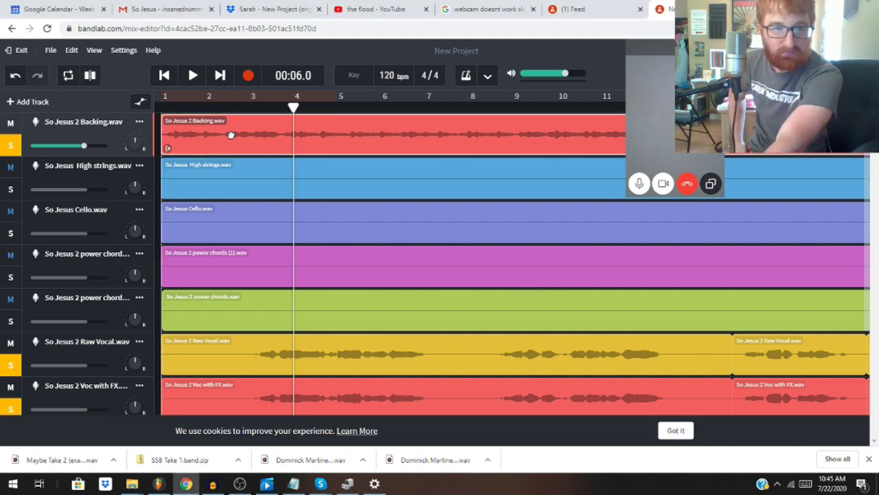
double_click(231, 134)
right_click(230, 136)
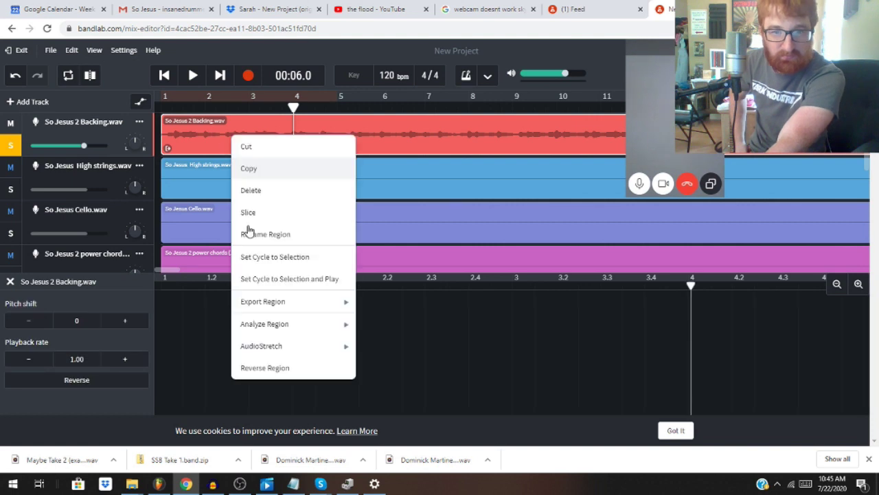
click(105, 395)
Step: Play from around bar 4, pause at 00:09.1, and close the Backing region editor
click(193, 77)
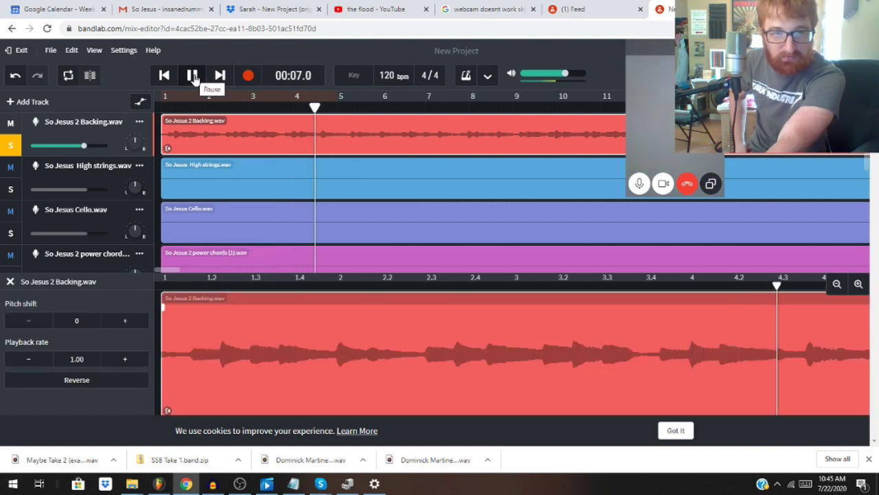
click(192, 76)
scroll(225, 179, down, 5)
scroll(224, 178, up, 2)
scroll(222, 178, up, 3)
scroll(199, 185, down, 5)
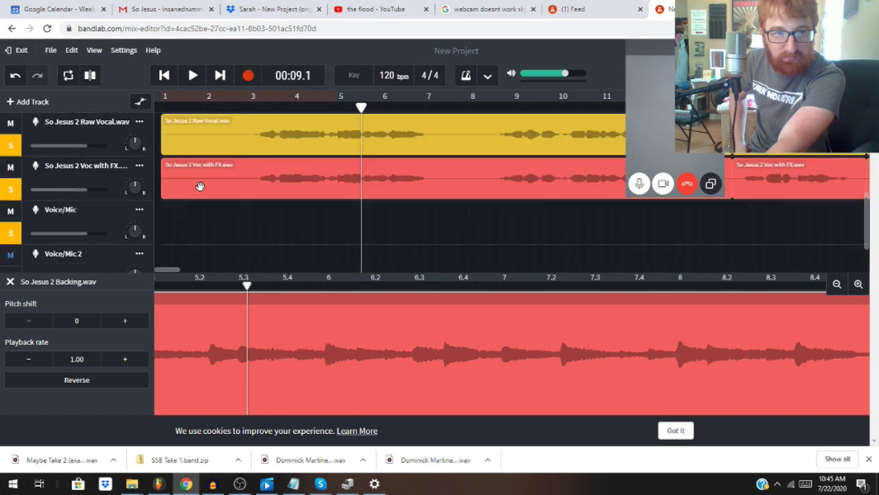
scroll(200, 186, down, 2)
scroll(201, 186, up, 5)
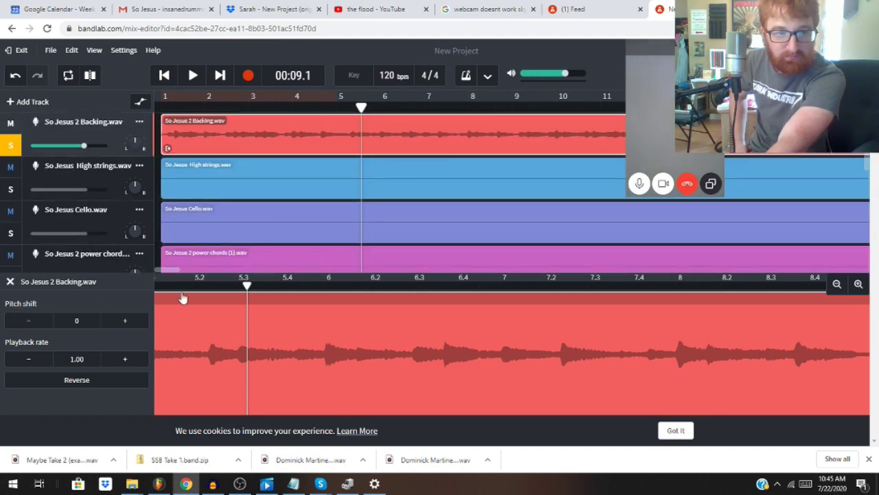
click(218, 273)
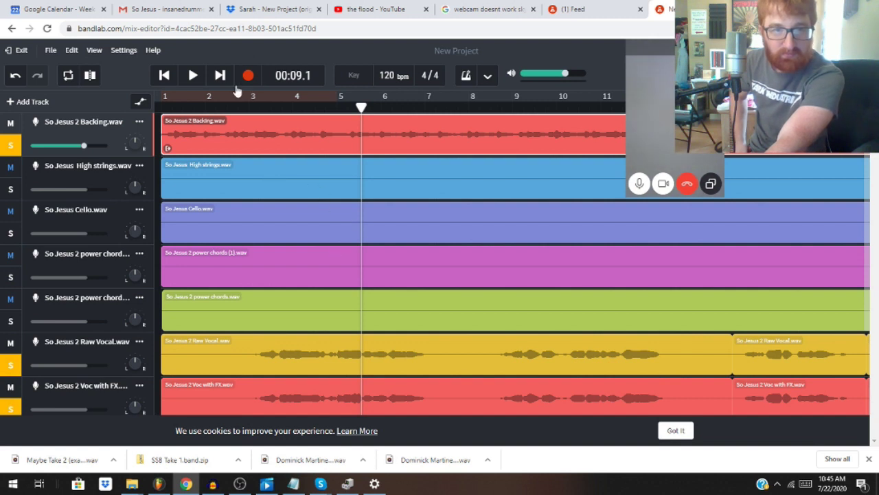
click(193, 75)
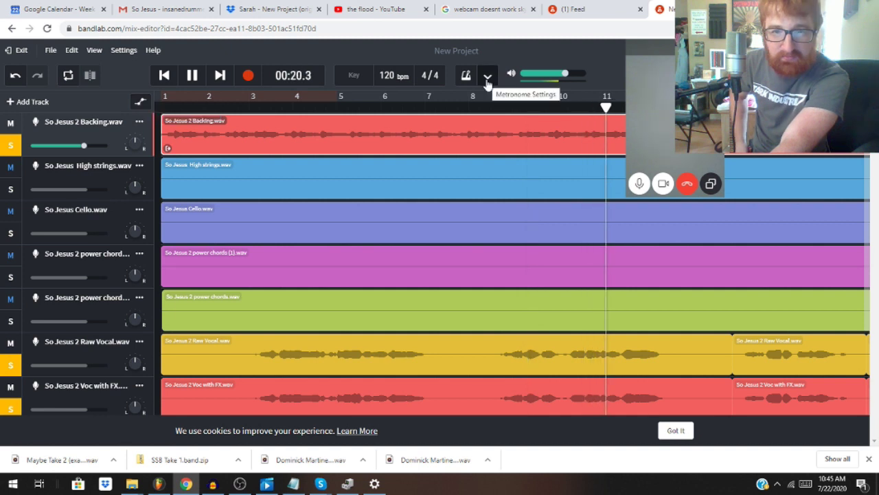
key(space)
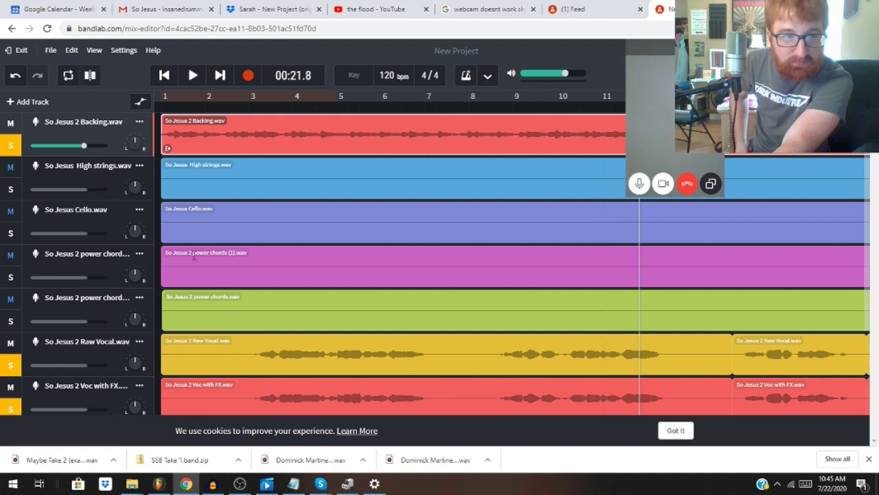
click(139, 103)
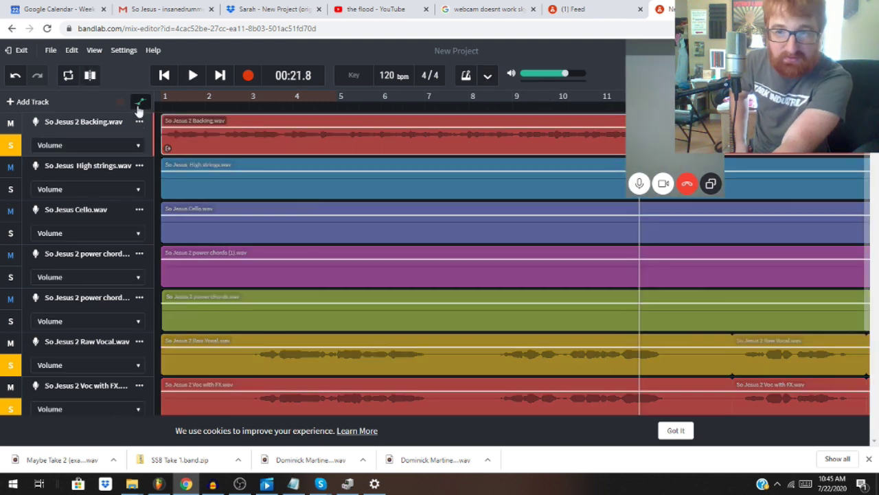
click(139, 105)
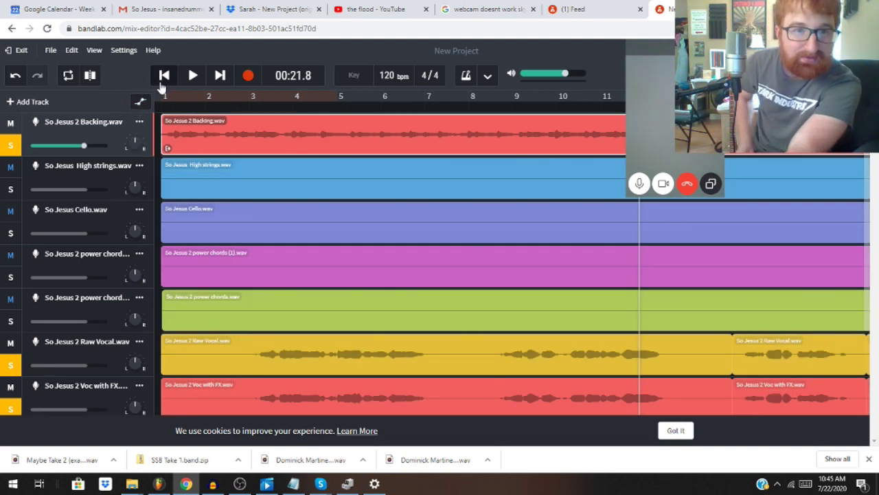
click(488, 74)
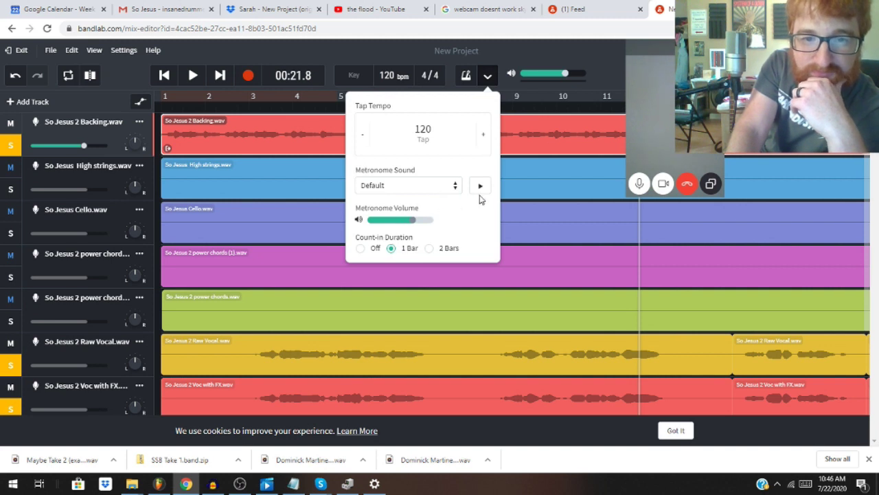
drag(634, 55, 676, 46)
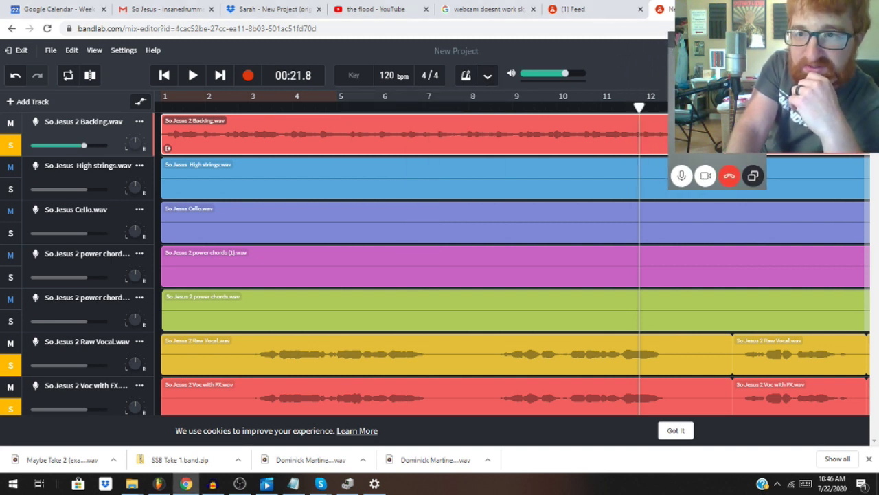
scroll(412, 261, down, 3)
scroll(453, 255, down, 3)
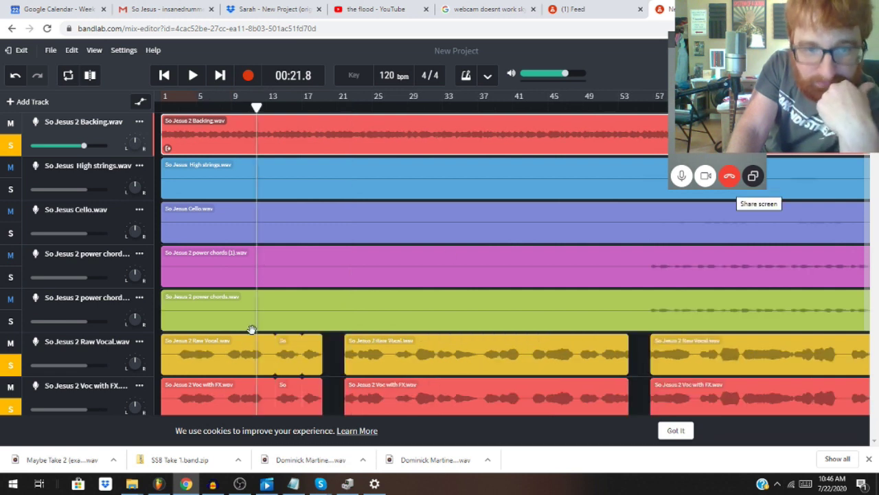
click(192, 75)
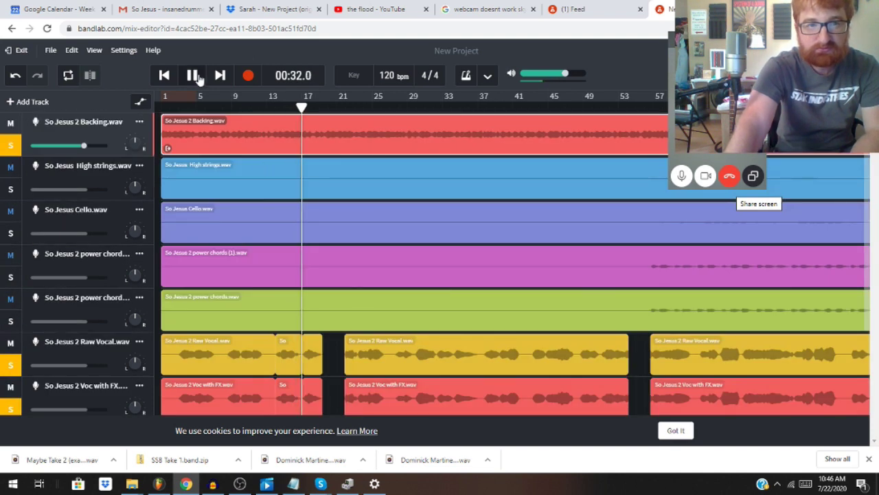
click(193, 75)
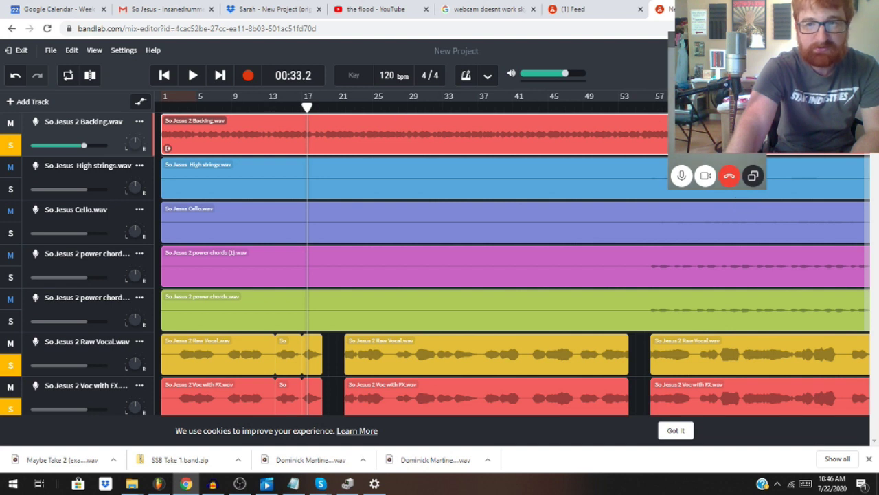
key(ctrl+equal)
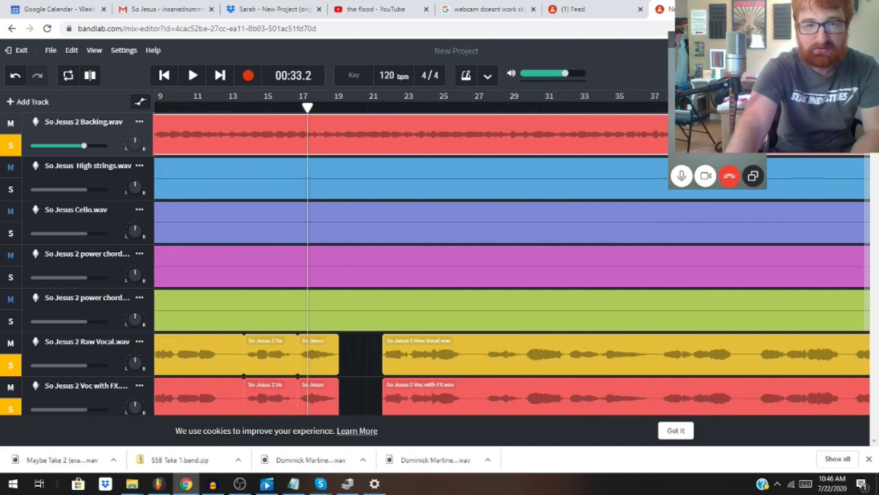
key(ctrl+equal)
click(207, 108)
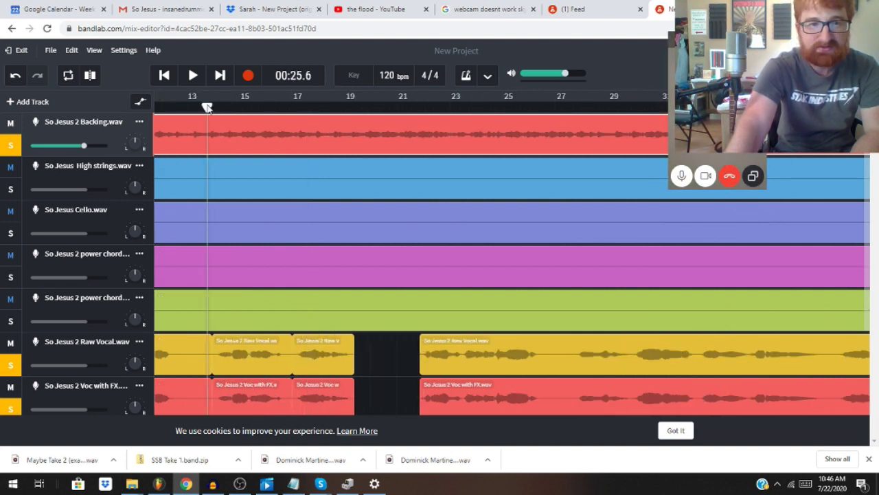
click(192, 77)
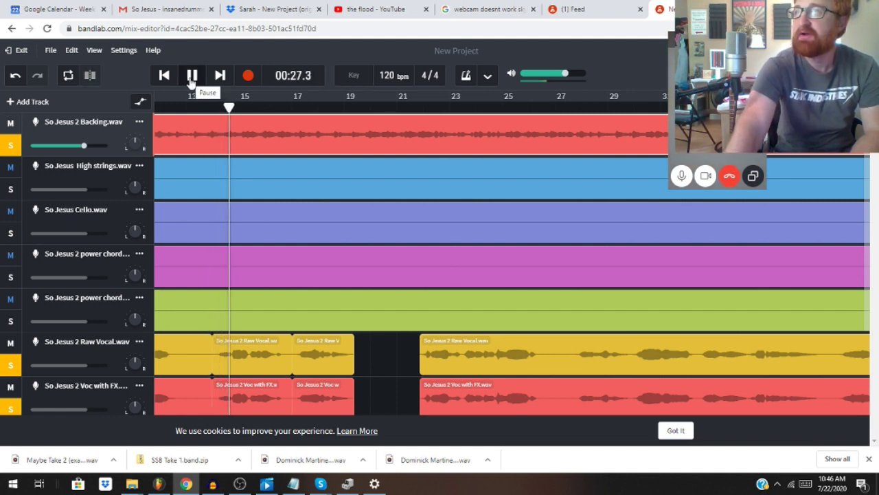
click(193, 77)
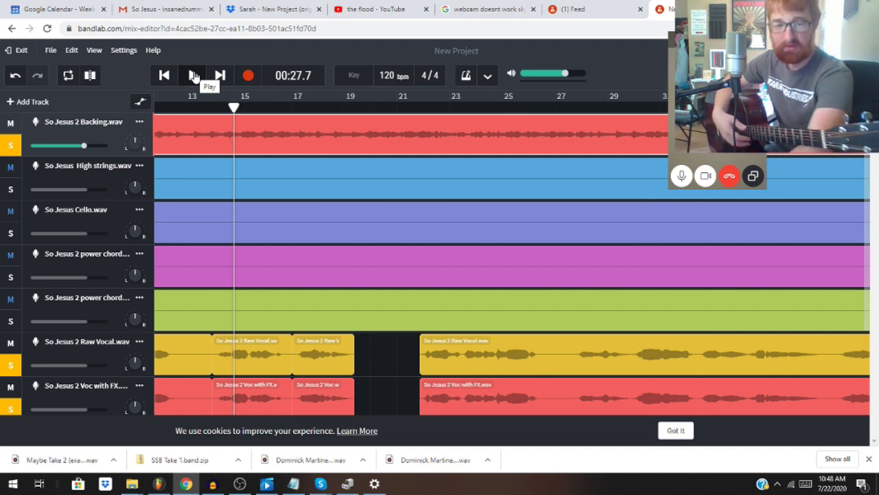
click(296, 485)
scroll(175, 220, down, 6)
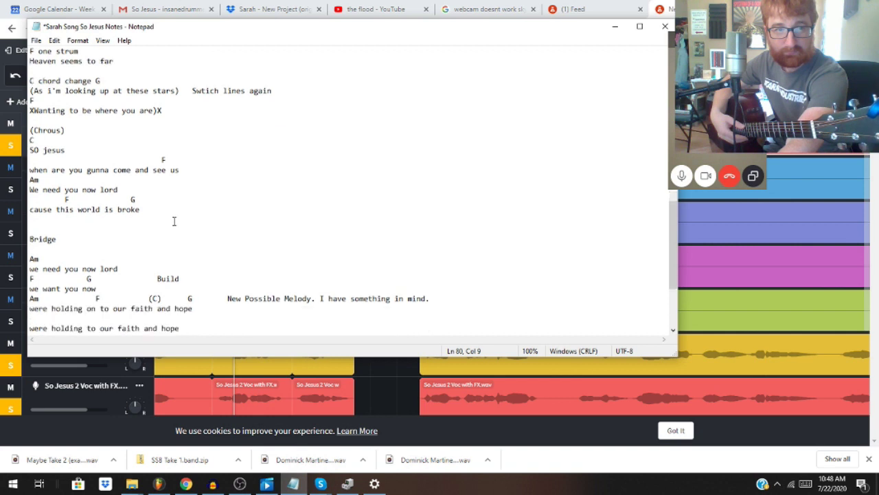
scroll(174, 220, up, 5)
scroll(175, 219, up, 8)
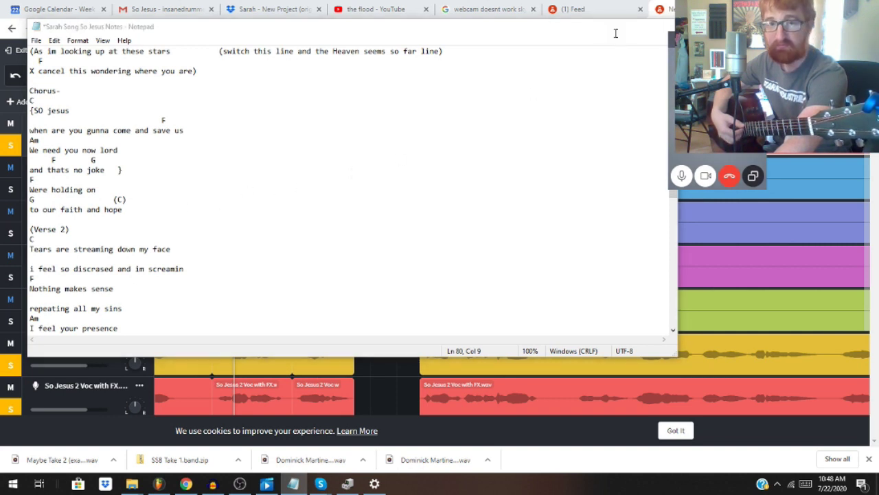
click(615, 29)
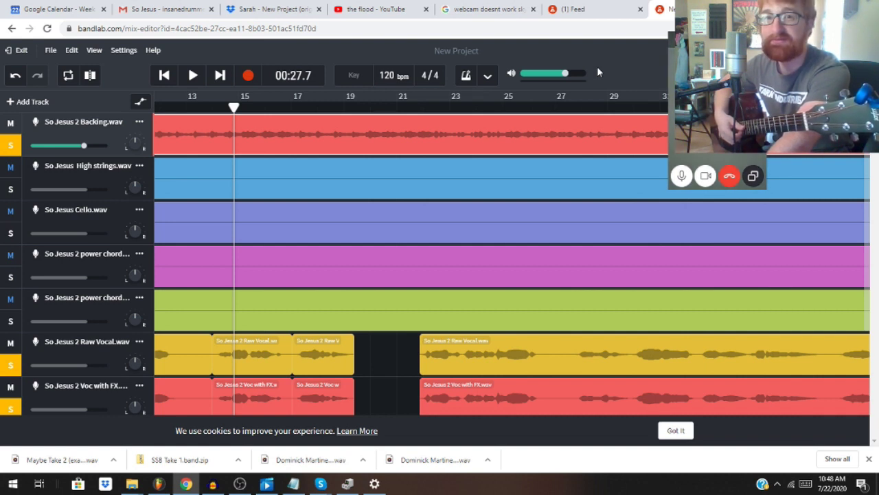
scroll(306, 345, down, 2)
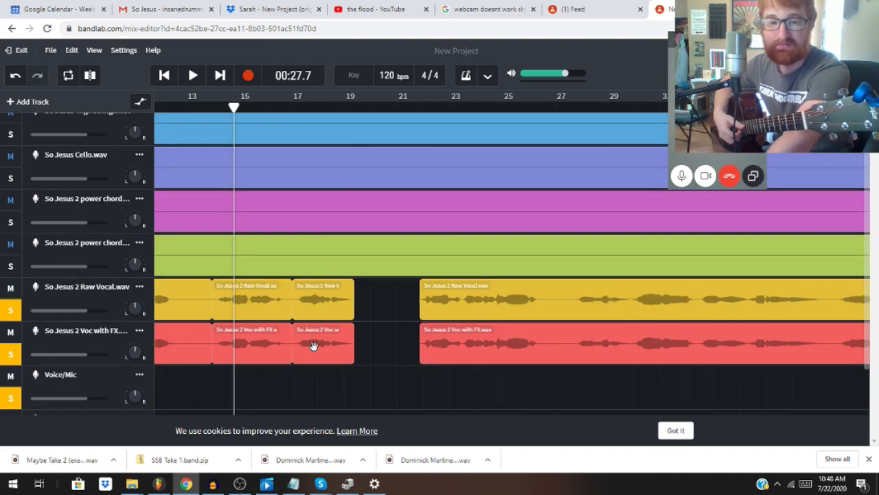
scroll(303, 340, up, 2)
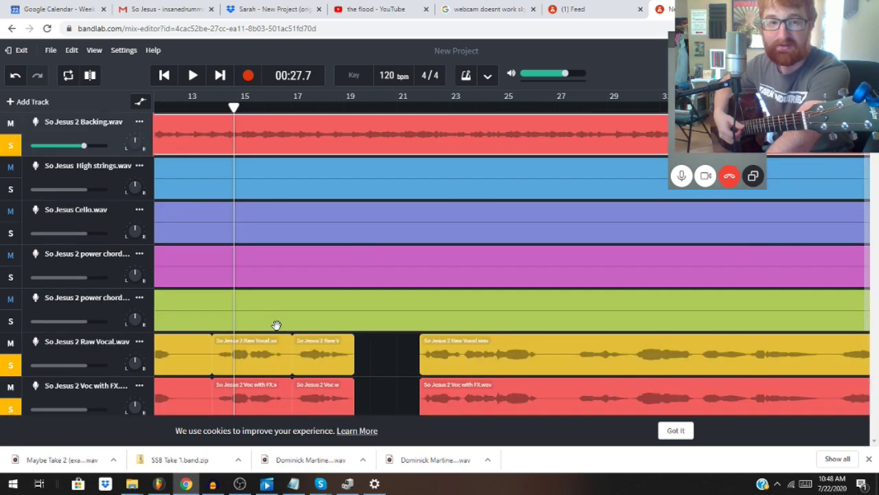
click(210, 111)
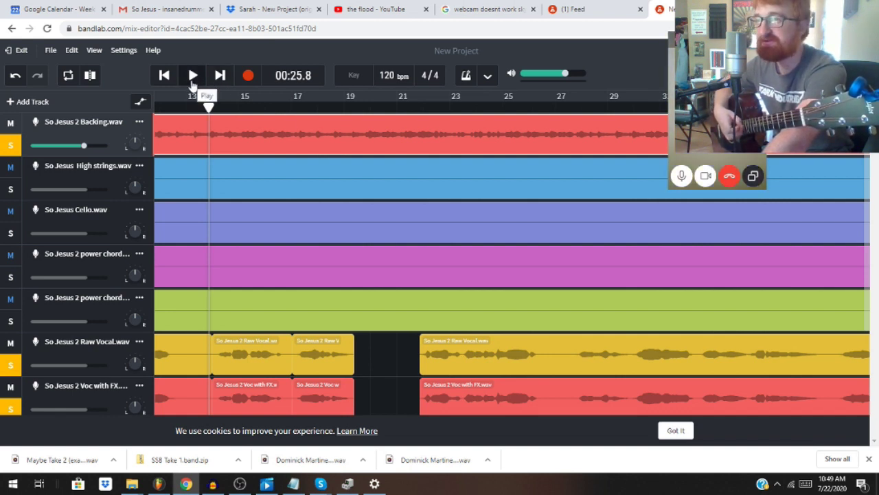
click(192, 79)
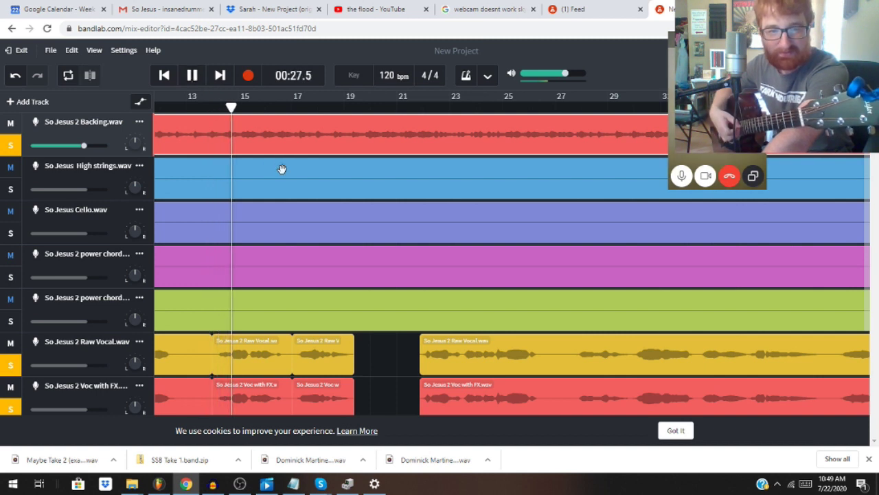
scroll(281, 169, down, 2)
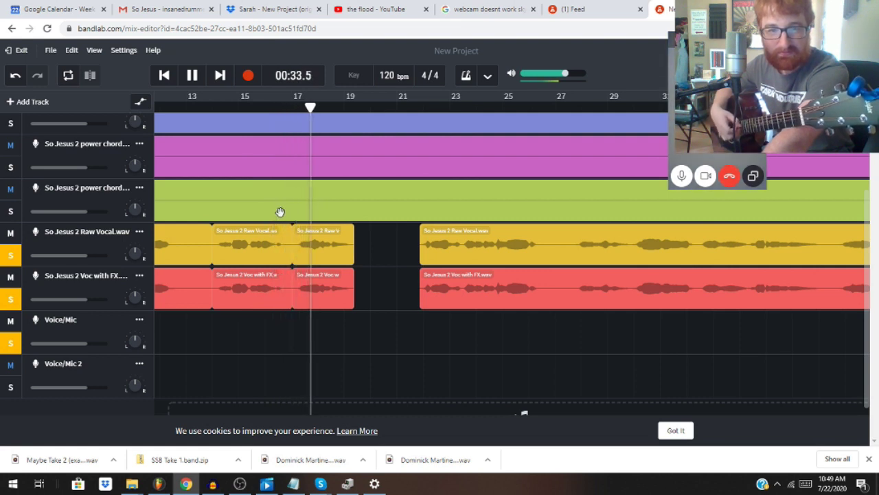
scroll(280, 212, up, 1)
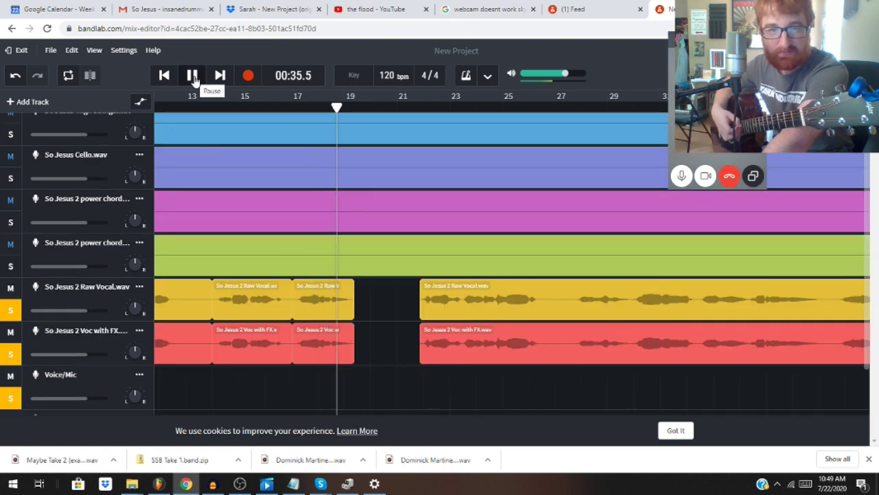
click(194, 77)
scroll(316, 220, up, 1)
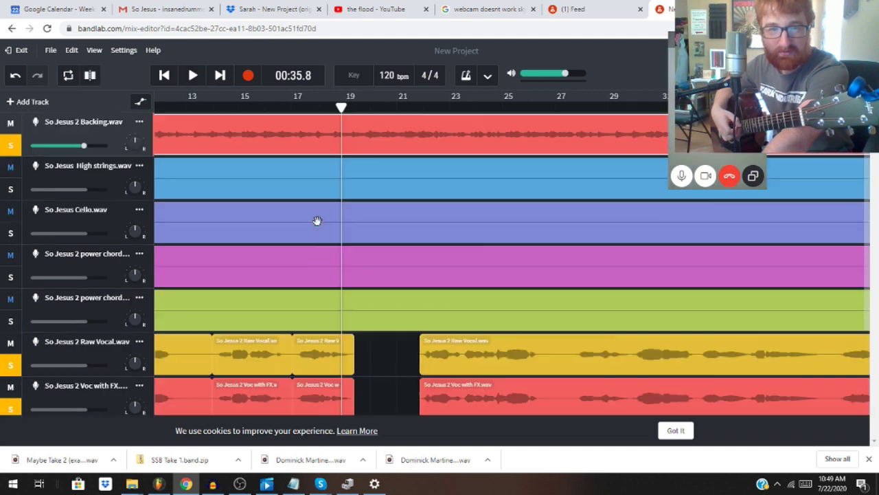
click(291, 110)
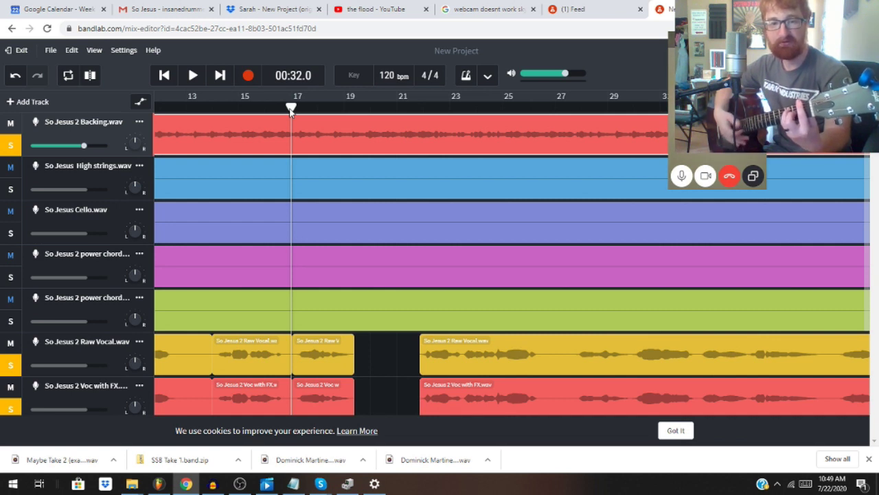
click(245, 108)
click(217, 109)
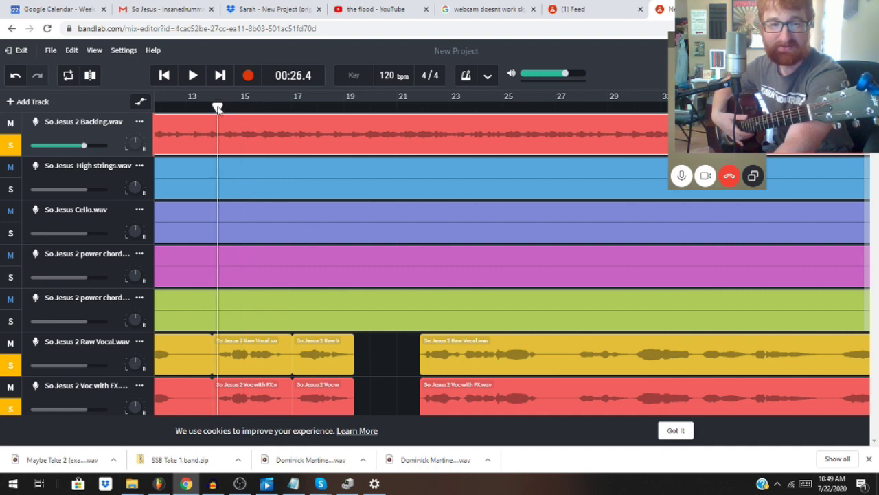
drag(217, 109, 255, 125)
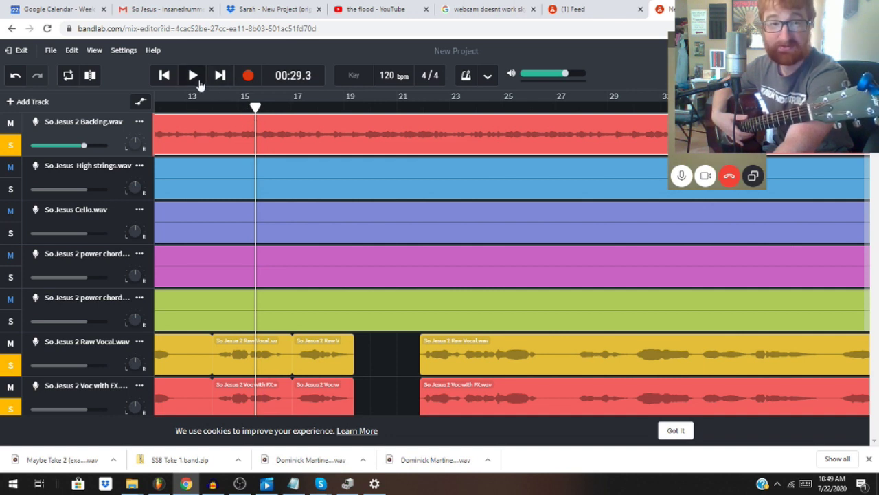
click(195, 77)
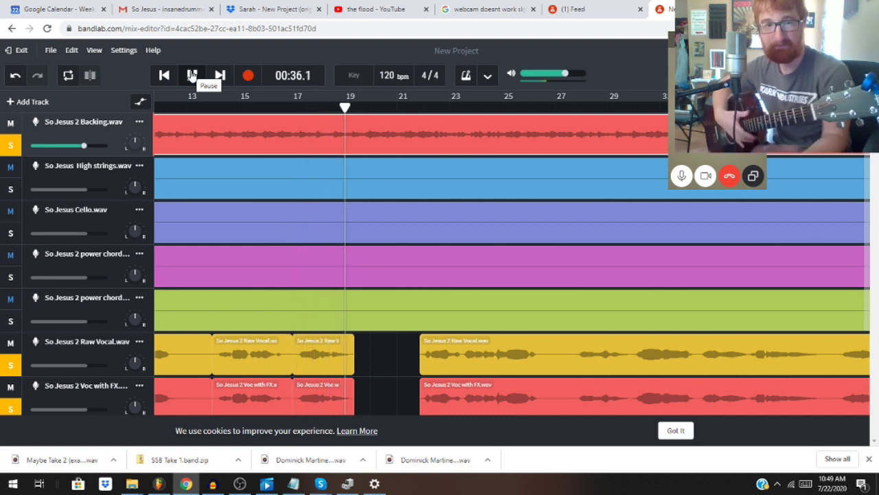
Step: Stop playback and jump to the song's end at 04:01.6
click(192, 75)
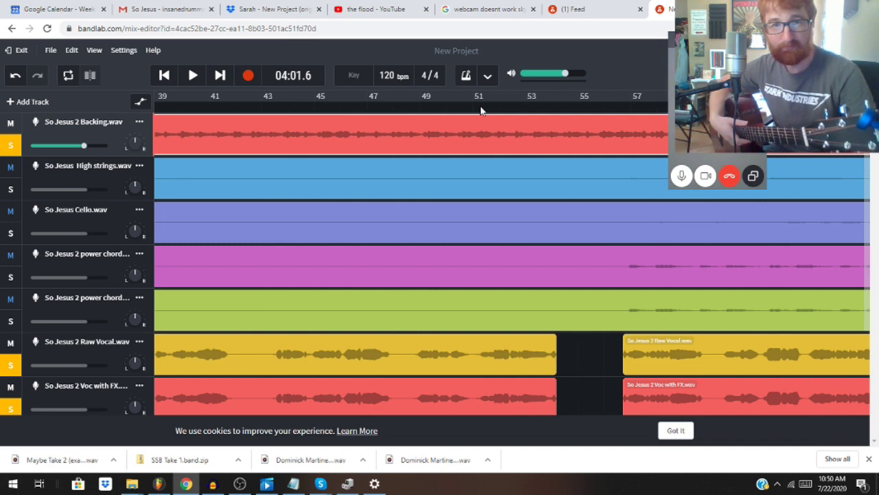
click(466, 74)
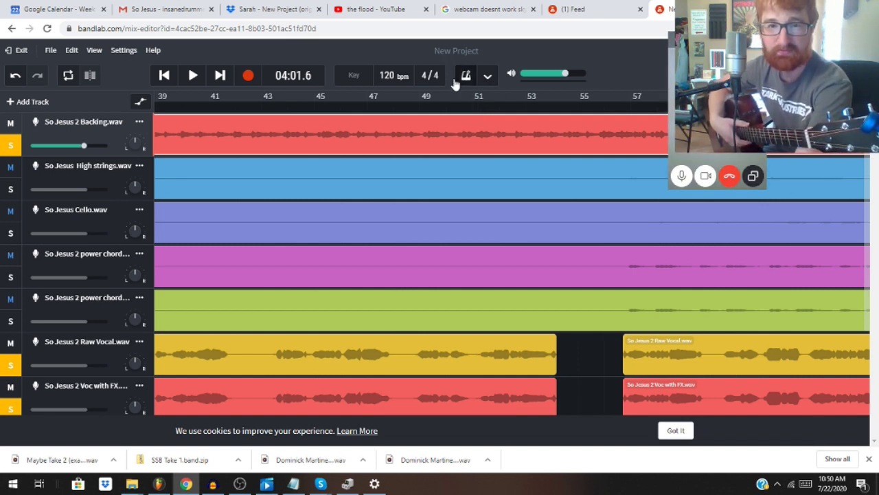
click(423, 109)
click(192, 75)
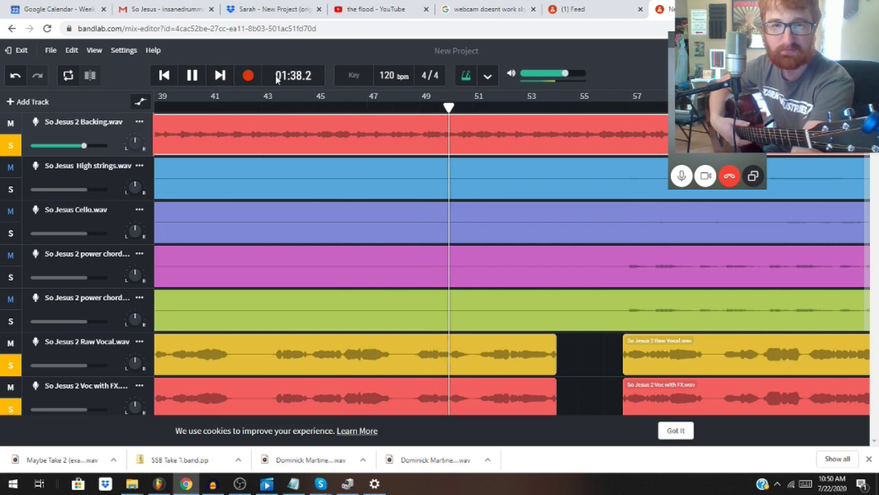
click(193, 75)
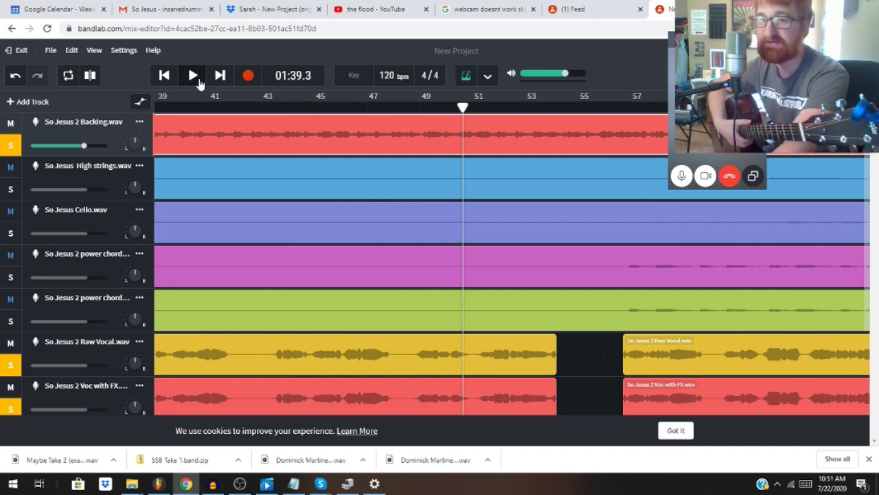
click(421, 110)
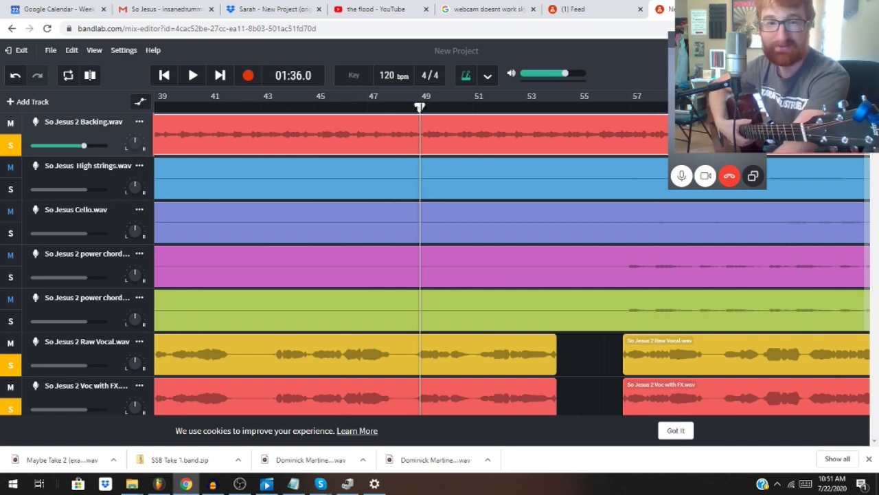
click(405, 110)
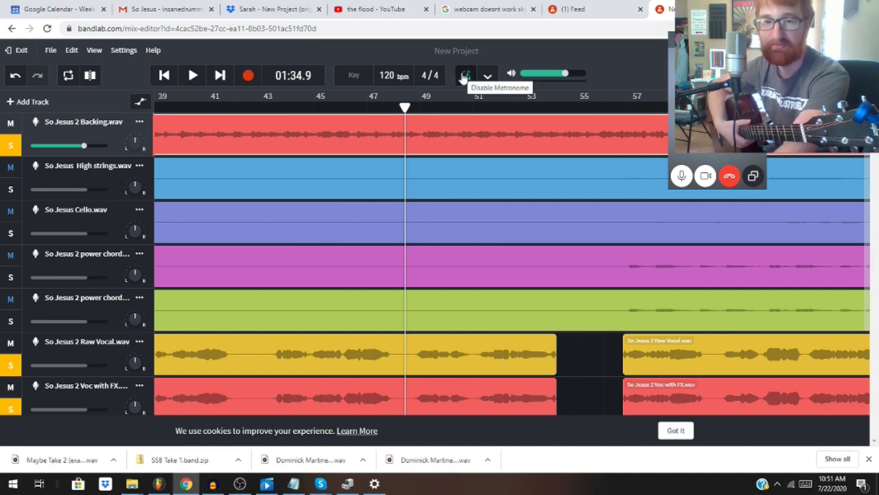
click(464, 76)
click(193, 75)
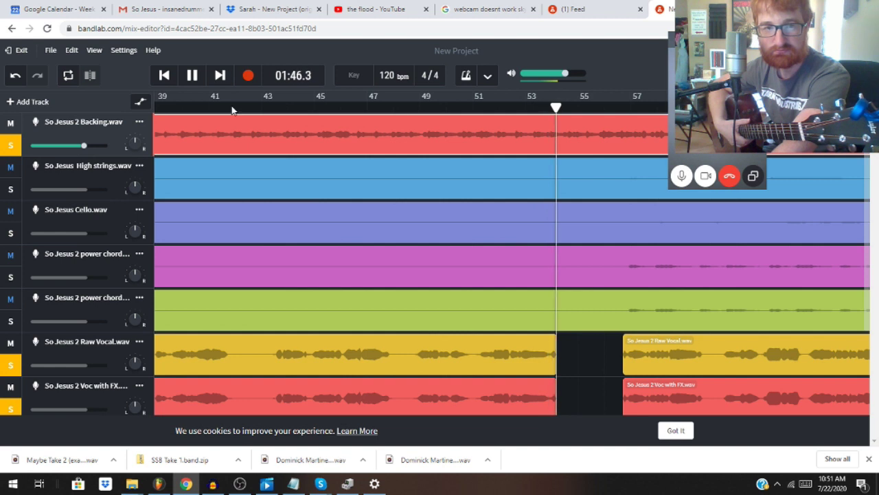
click(193, 74)
click(406, 108)
scroll(437, 310, down, 3)
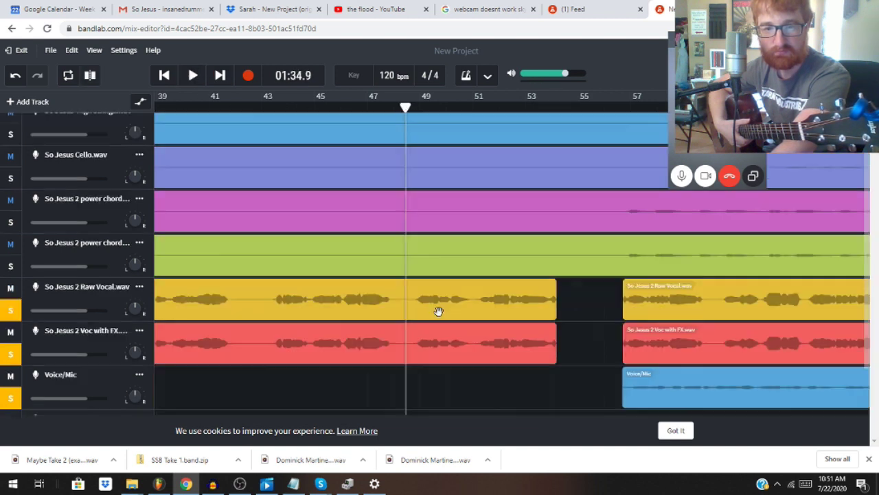
scroll(591, 240, up, 3)
click(193, 75)
scroll(312, 190, down, 3)
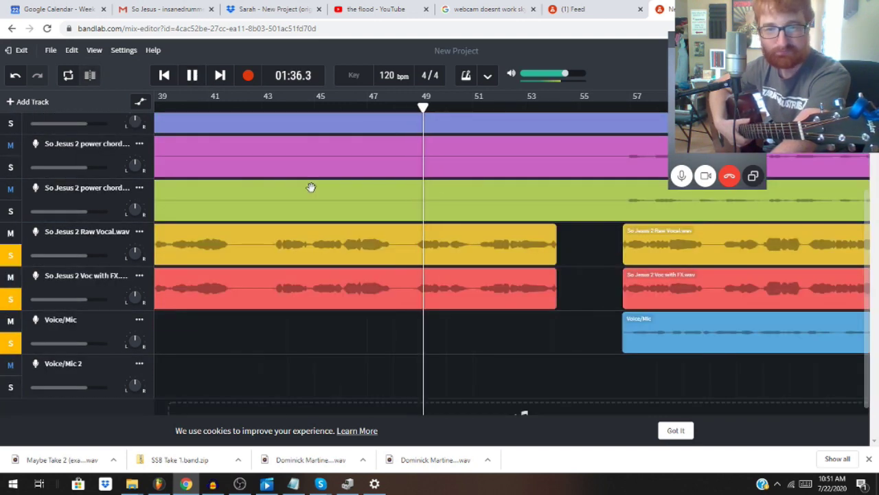
click(193, 75)
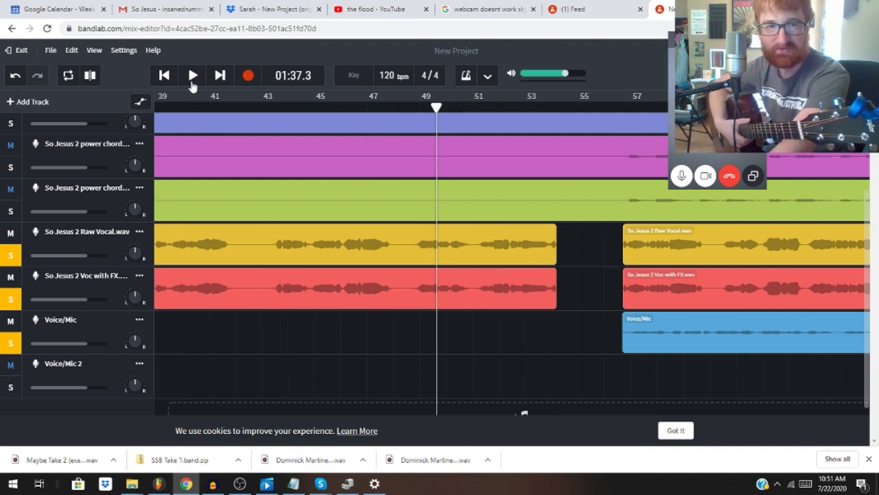
click(403, 108)
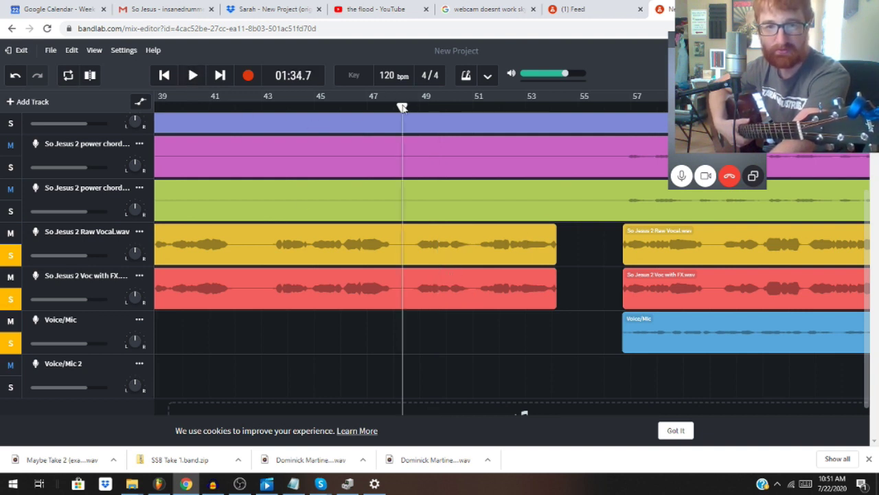
click(415, 108)
click(431, 265)
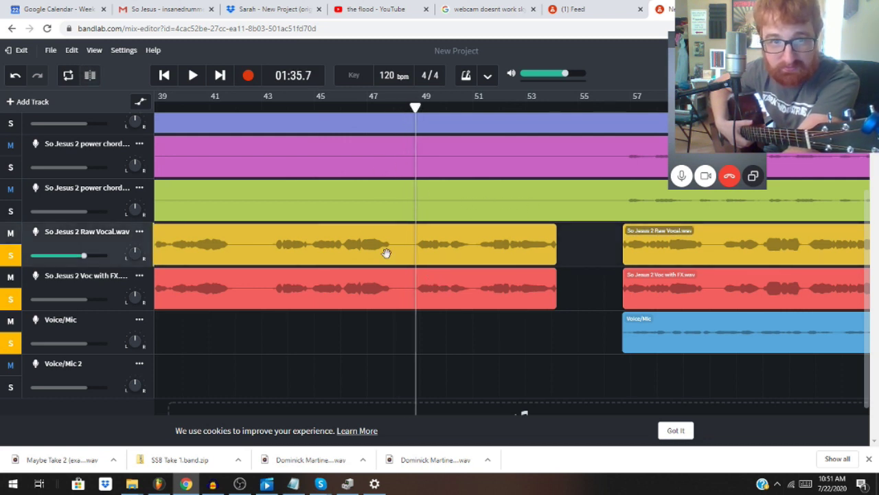
Step: Reload the project page and confirm, returning the mix to 00:00.0
click(47, 28)
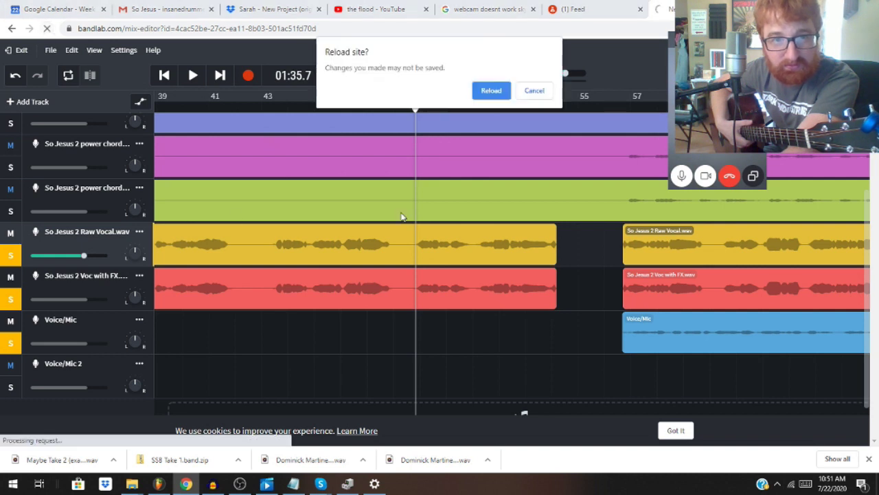
click(492, 90)
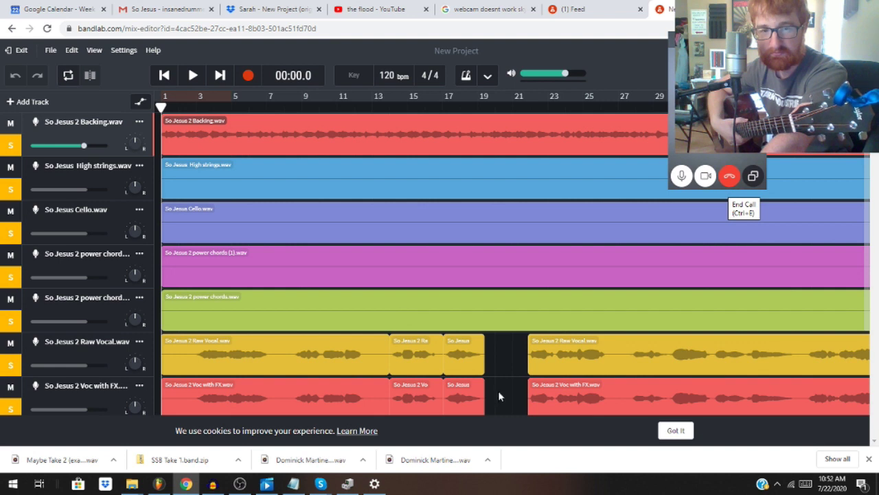
scroll(488, 360, down, 1)
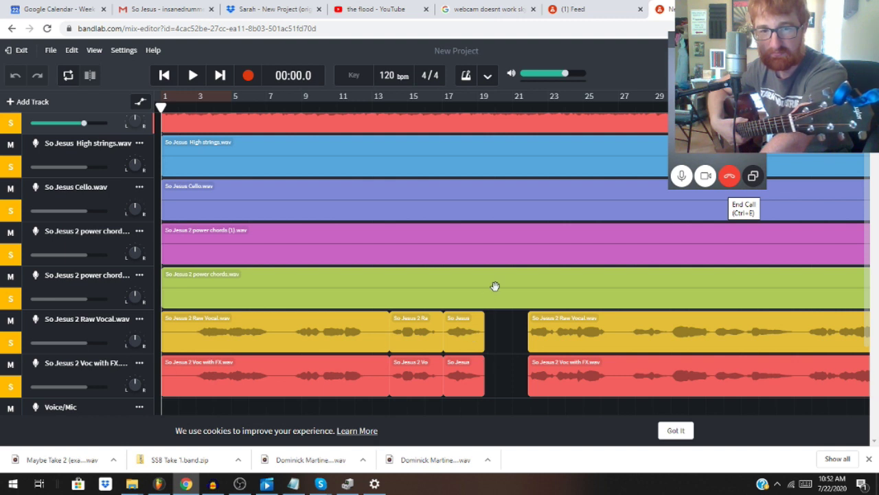
Step: Play from bar 17 through the vocal gap, then stop
click(447, 109)
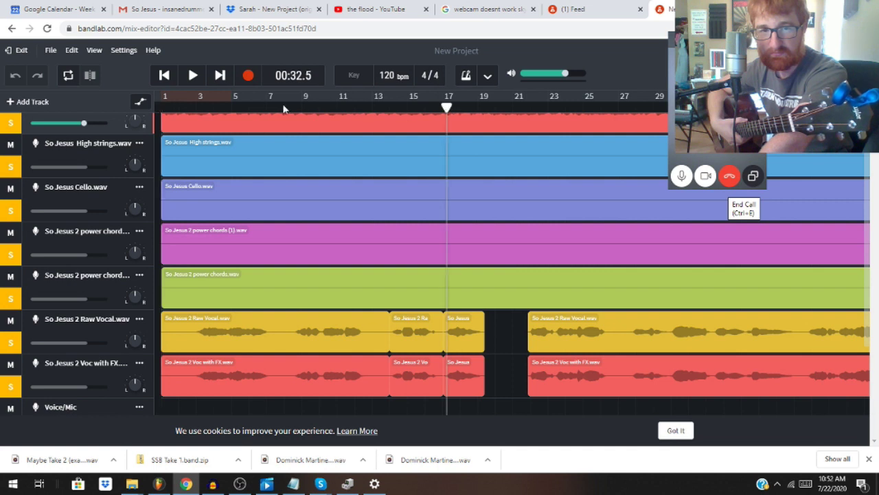
click(197, 78)
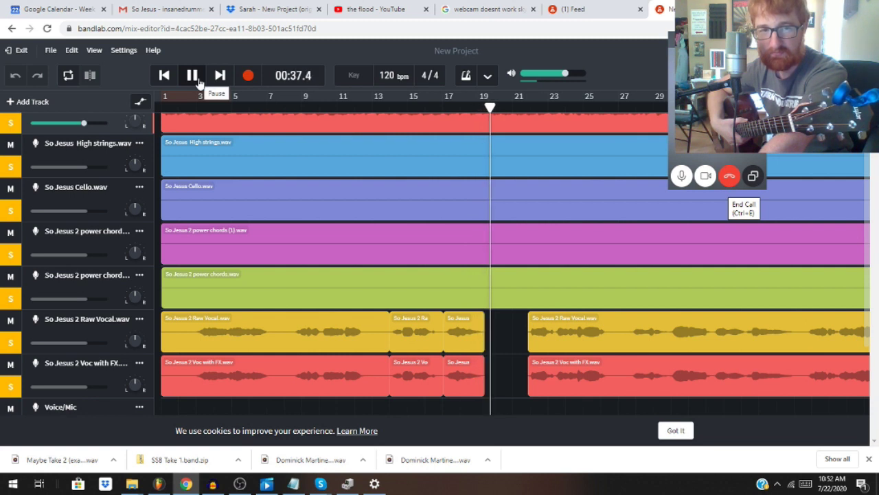
scroll(487, 305, up, 1)
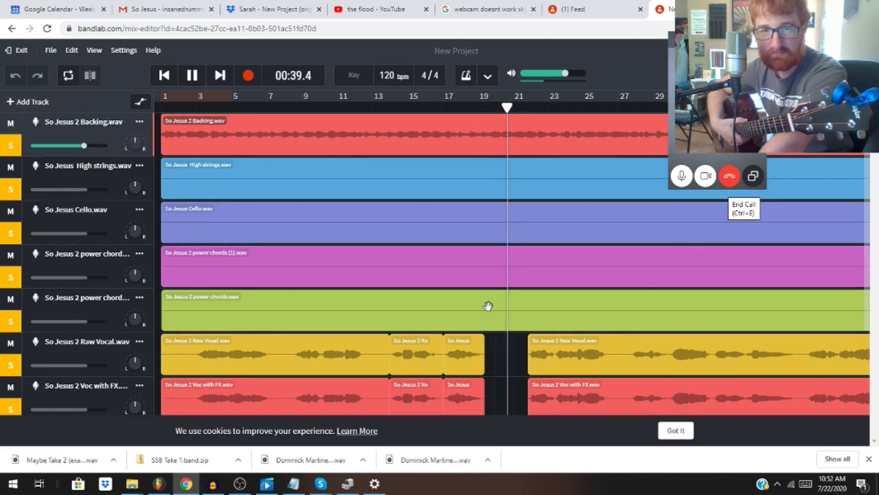
key(space)
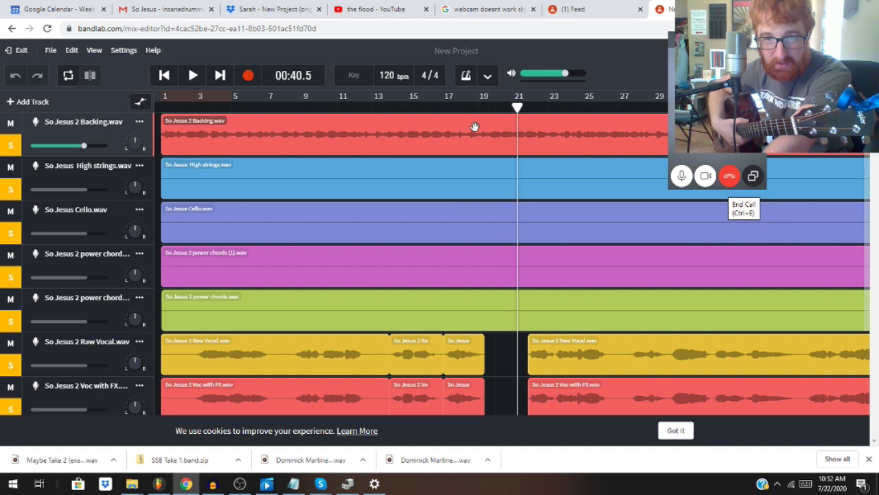
Step: Place the playhead at bar 19 where the vocals end and zoom in twice
click(477, 107)
drag(478, 106, 484, 108)
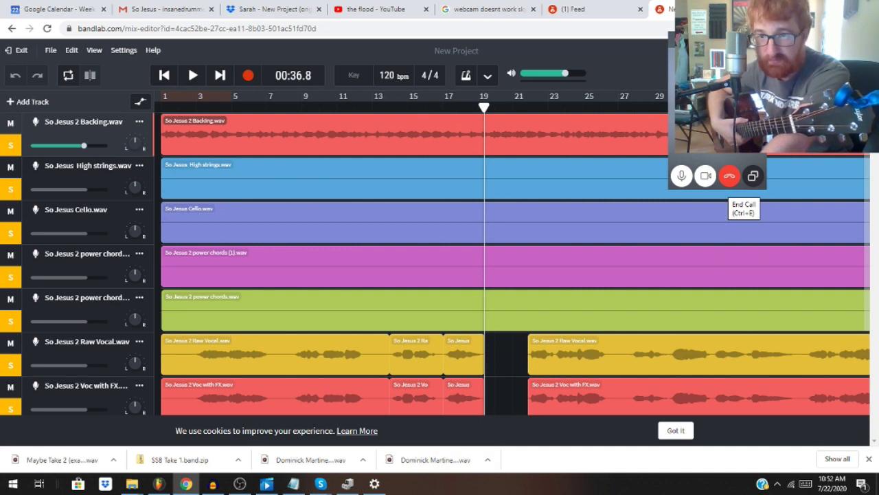
key(ctrl+plus)
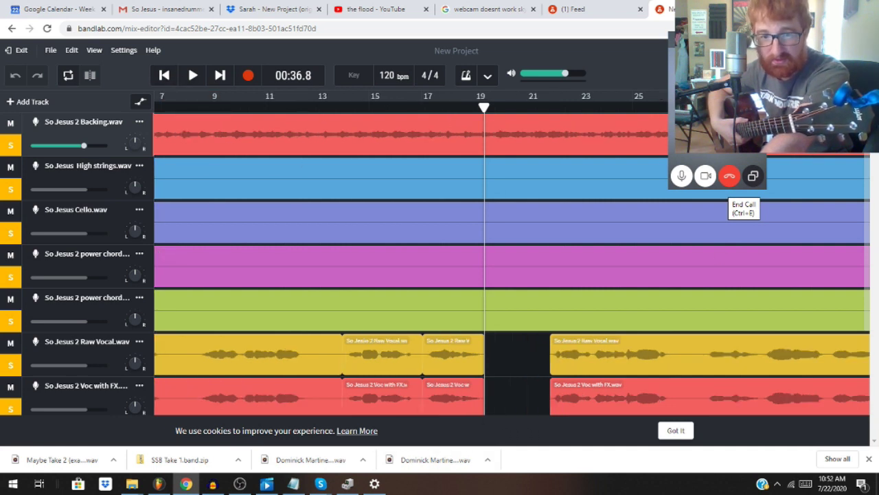
key(ctrl+plus)
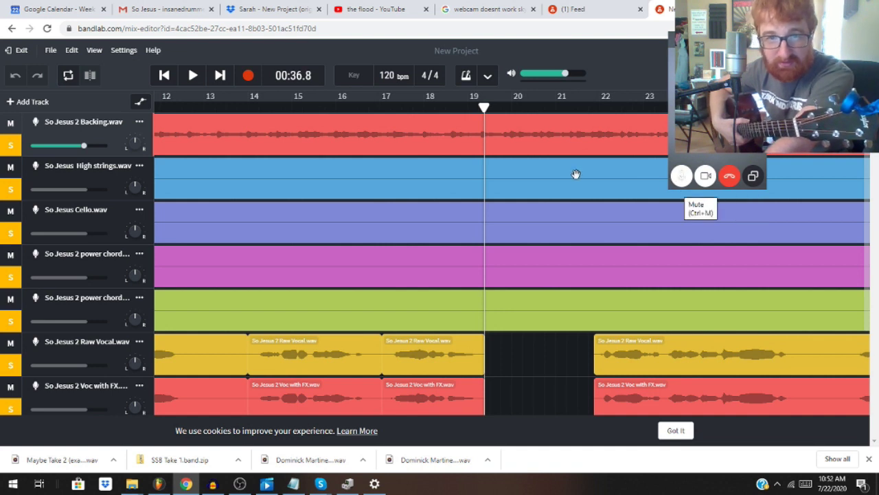
drag(485, 108, 485, 108)
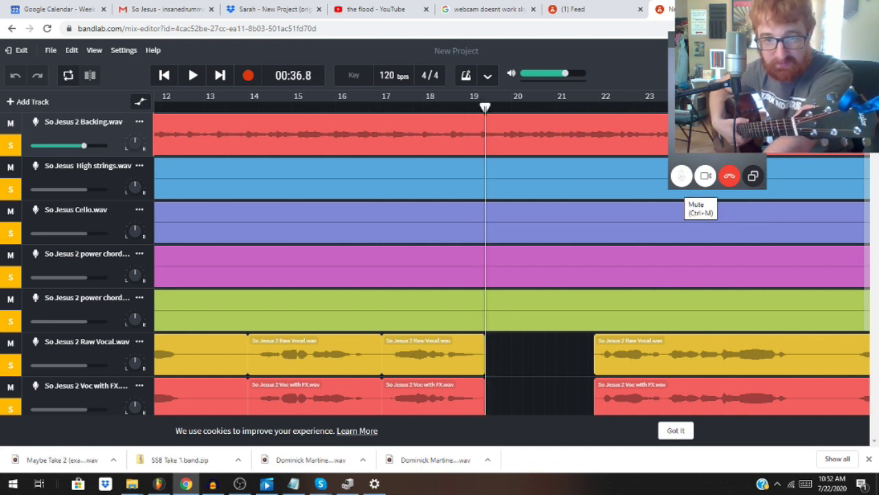
Step: Slice the Backing and High strings regions at the playhead at bar 19.3
click(493, 143)
right_click(493, 143)
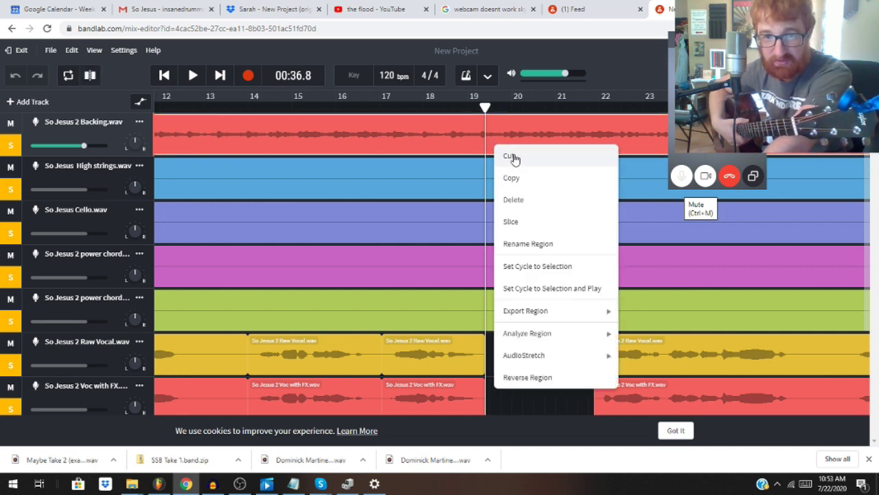
click(510, 155)
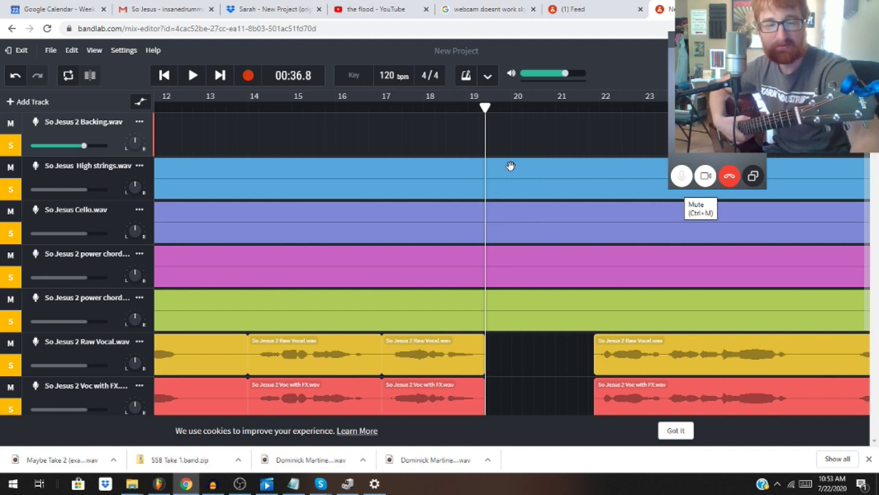
key(ctrl+z)
right_click(520, 133)
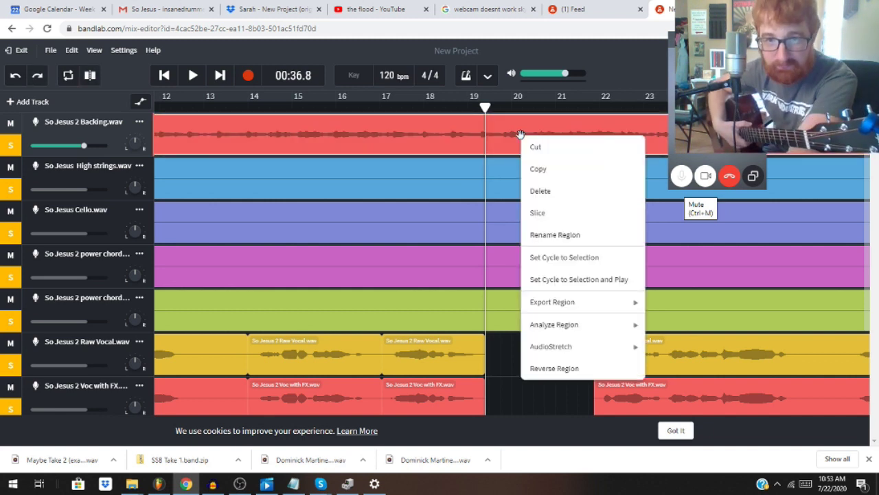
click(537, 214)
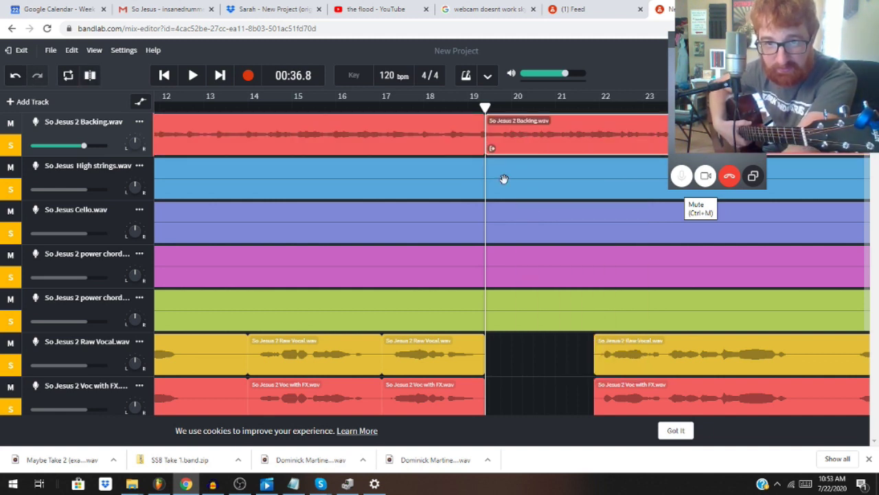
click(503, 178)
right_click(503, 178)
click(528, 259)
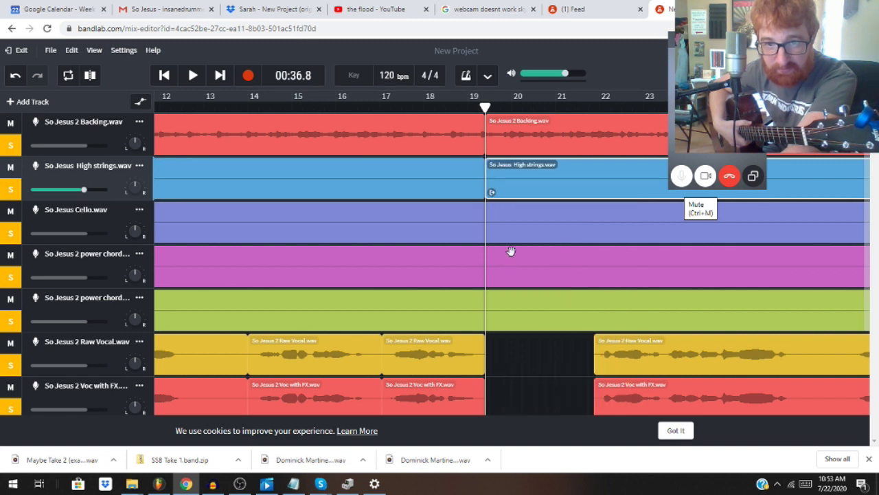
Step: Slice the Cello, pink and green power chords regions at bar 19.3, then move the playhead to bar 21.7
click(512, 236)
right_click(513, 235)
click(552, 279)
click(525, 268)
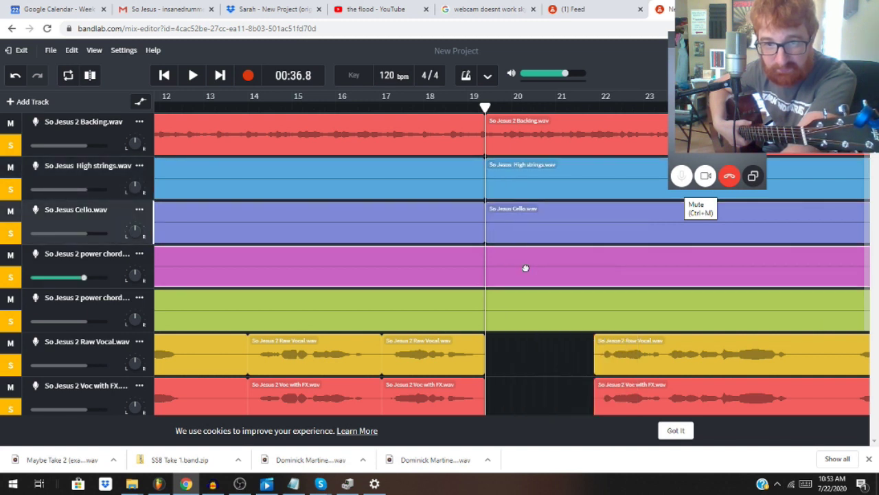
right_click(524, 262)
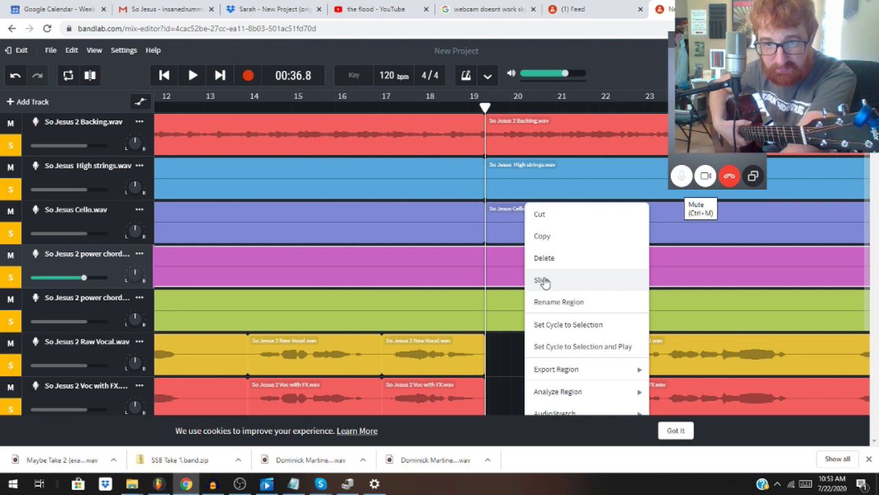
click(543, 282)
click(525, 303)
right_click(524, 302)
click(546, 281)
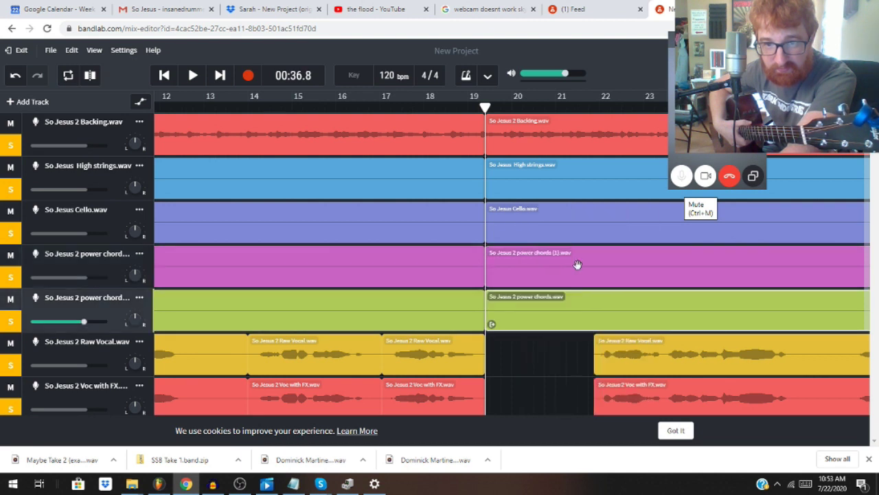
drag(589, 108, 594, 108)
Step: Slice the Backing, High strings and Cello regions at bar 21.7
click(588, 143)
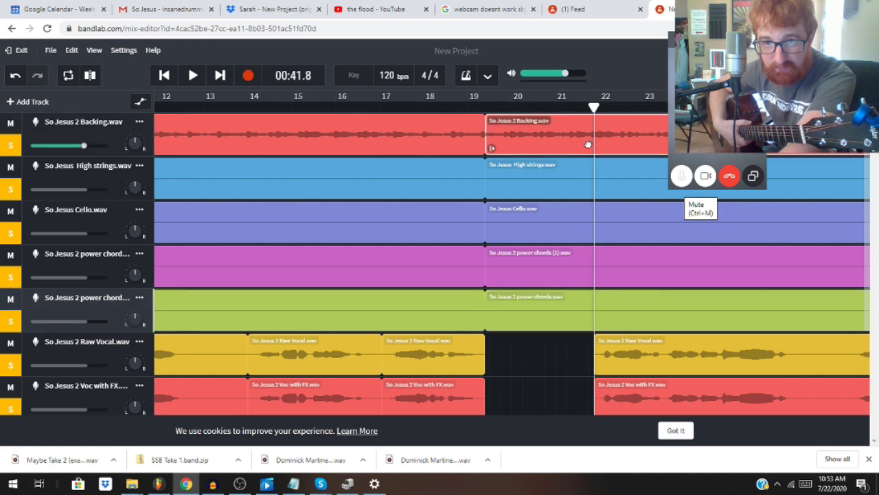
right_click(588, 143)
click(607, 223)
click(586, 187)
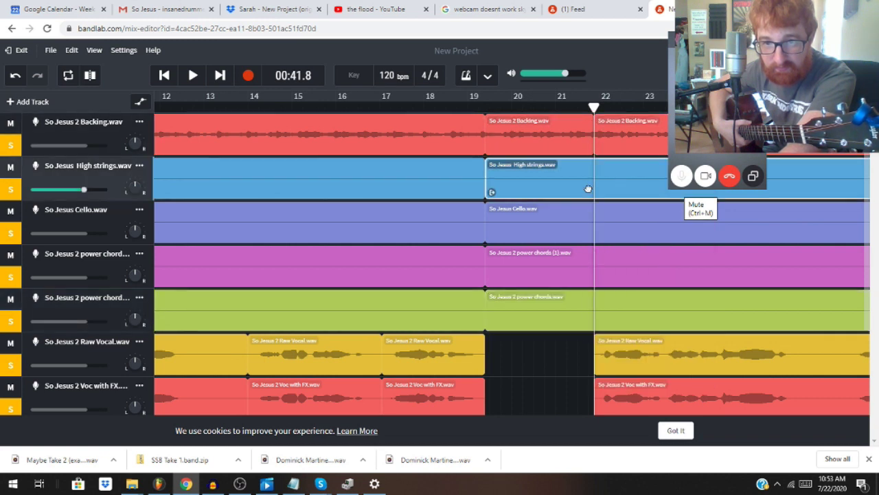
right_click(585, 195)
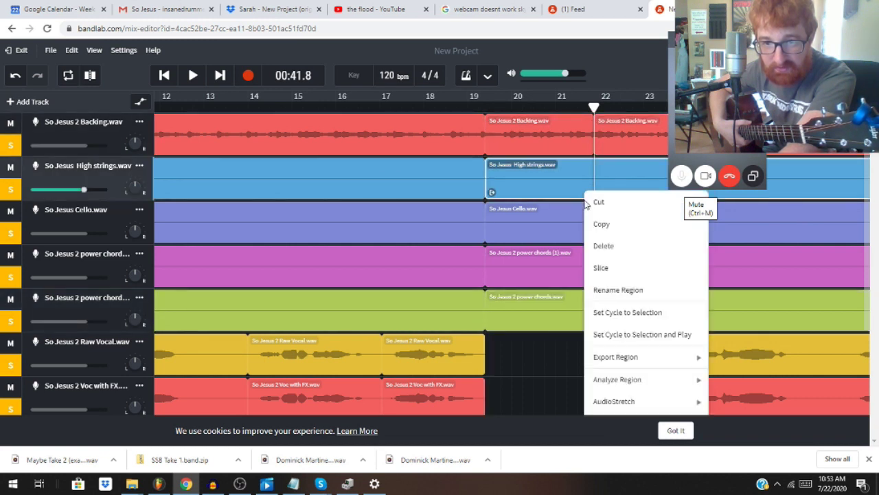
click(599, 267)
click(584, 227)
right_click(584, 227)
click(600, 275)
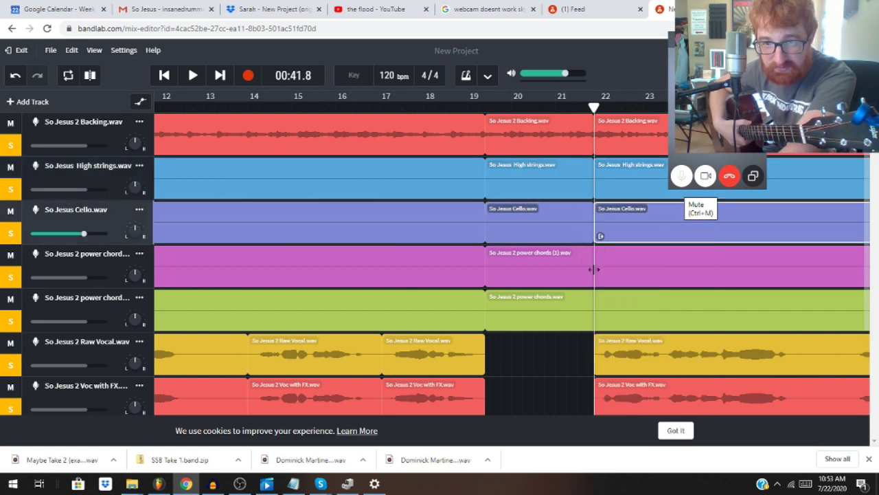
Step: Slice the pink and green power chords regions at bar 21.7
click(583, 267)
right_click(582, 267)
click(600, 281)
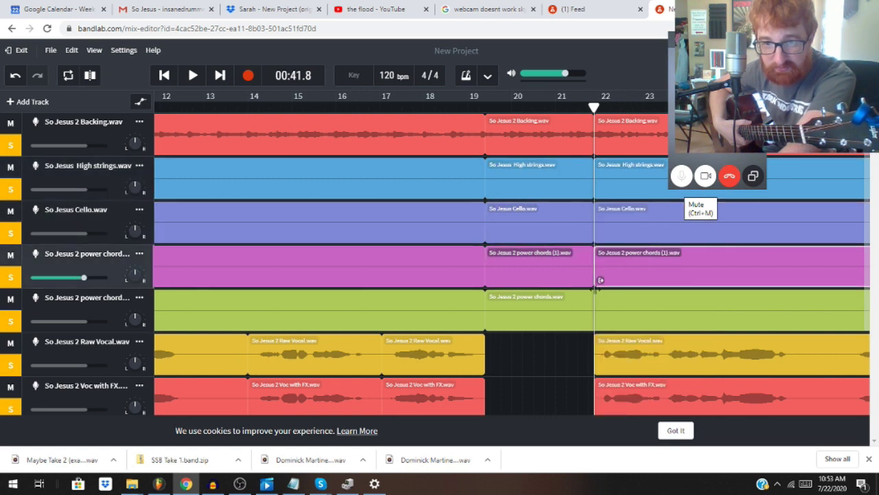
click(588, 299)
right_click(588, 300)
click(603, 282)
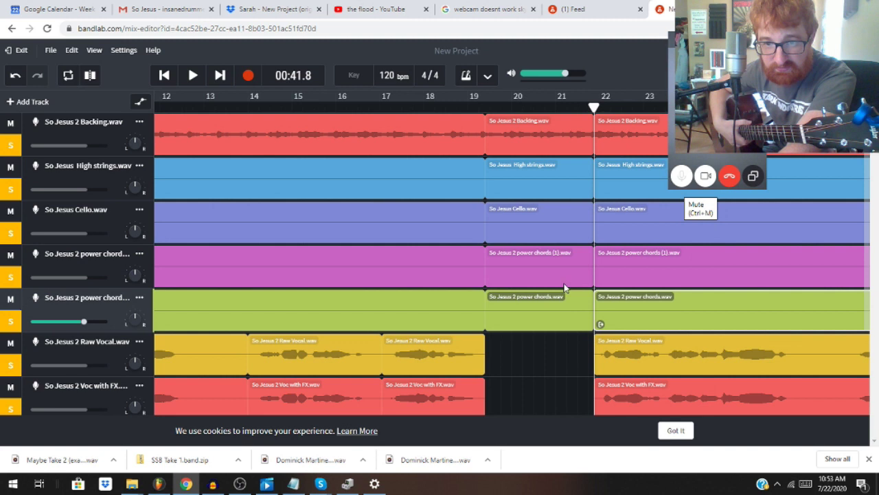
Step: Cut the green, pink power chords and Cello pieces out of the bar 19.3–21.7 gap
click(547, 311)
right_click(548, 311)
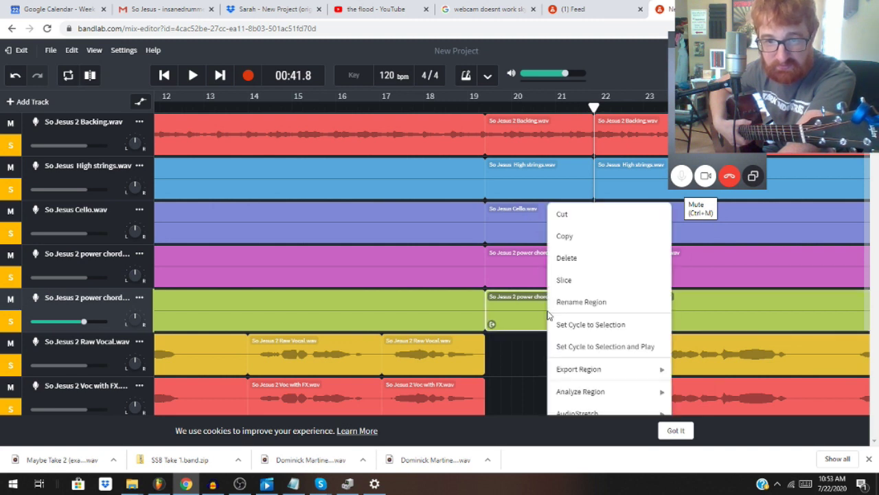
click(559, 214)
click(537, 264)
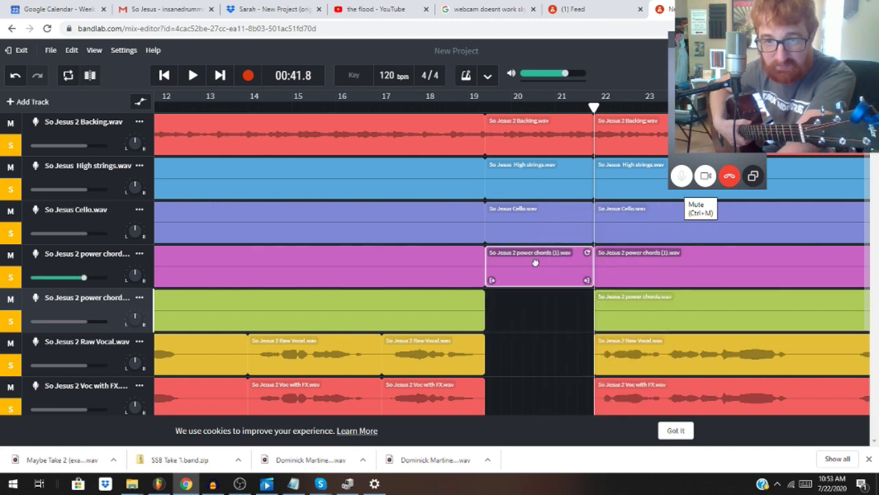
right_click(537, 265)
click(543, 219)
click(530, 220)
right_click(530, 219)
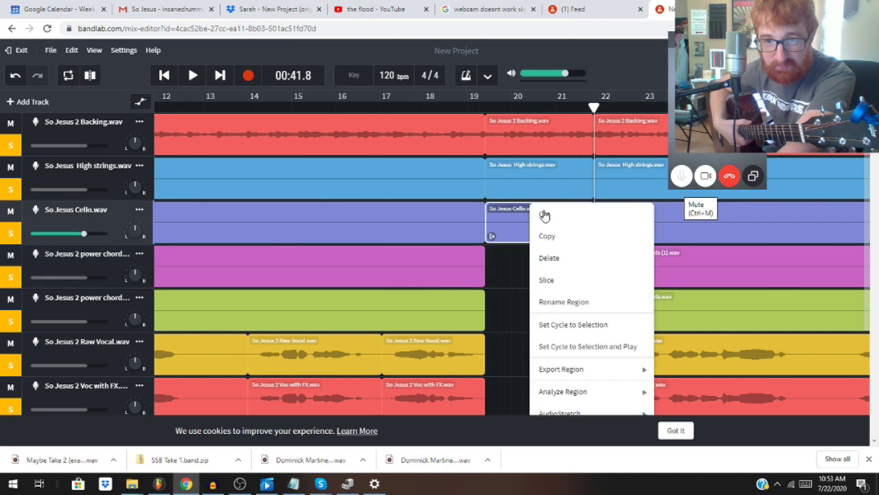
click(546, 217)
Step: Cut the High strings and Backing pieces out of the gap
click(534, 182)
right_click(534, 182)
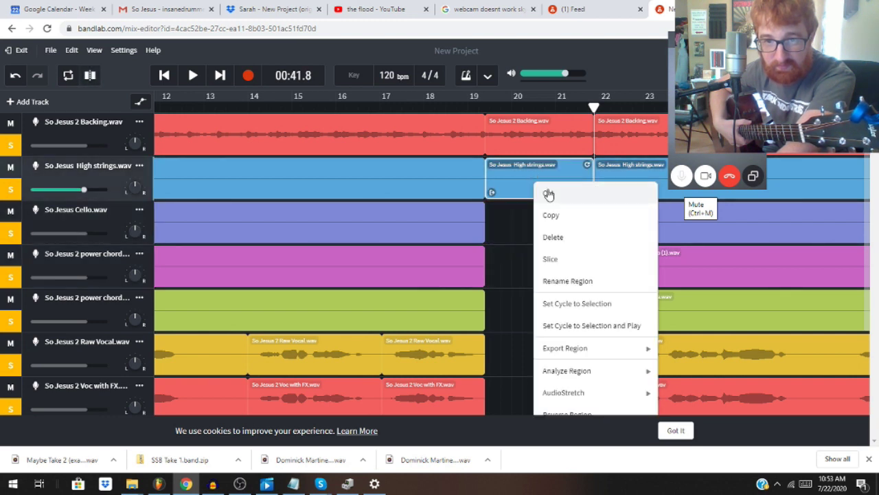
click(549, 194)
click(531, 133)
right_click(531, 133)
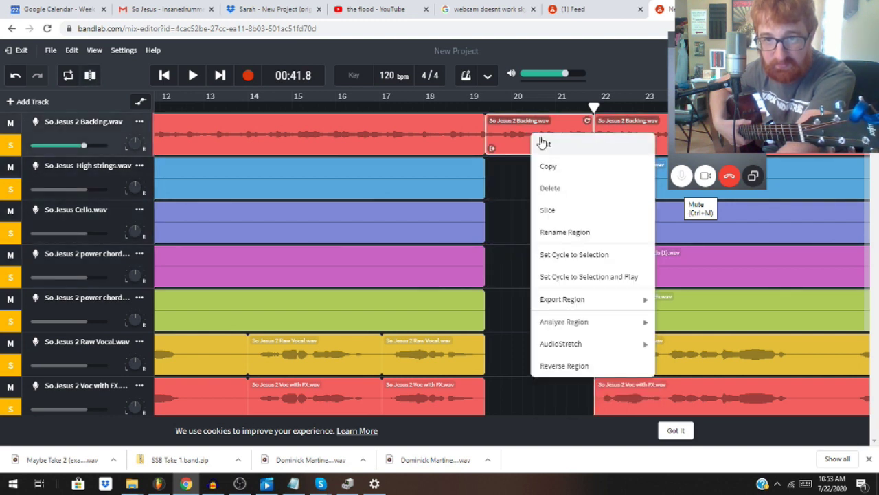
click(542, 137)
Step: Marquee-select the later clips on all tracks and slide them left to bar 19.3, then park the playhead near bar 18
drag(582, 117, 651, 321)
drag(635, 293, 514, 318)
scroll(515, 318, up, 3)
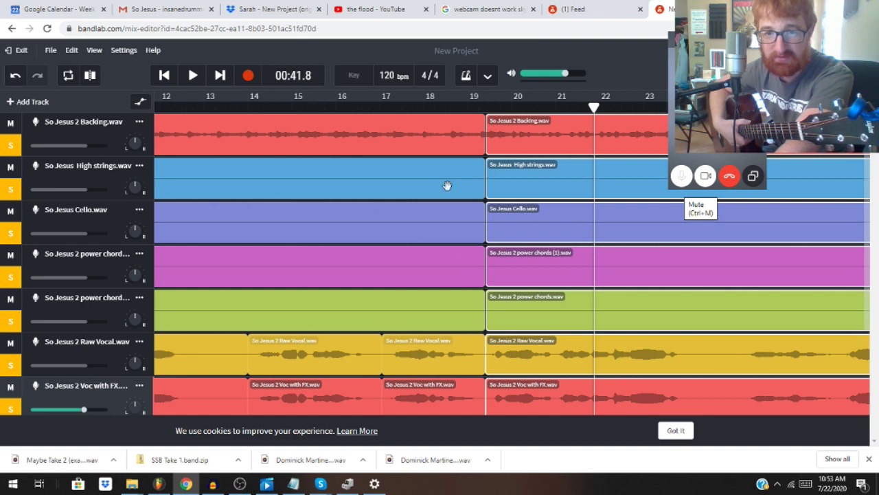
scroll(502, 297, down, 2)
scroll(499, 296, up, 2)
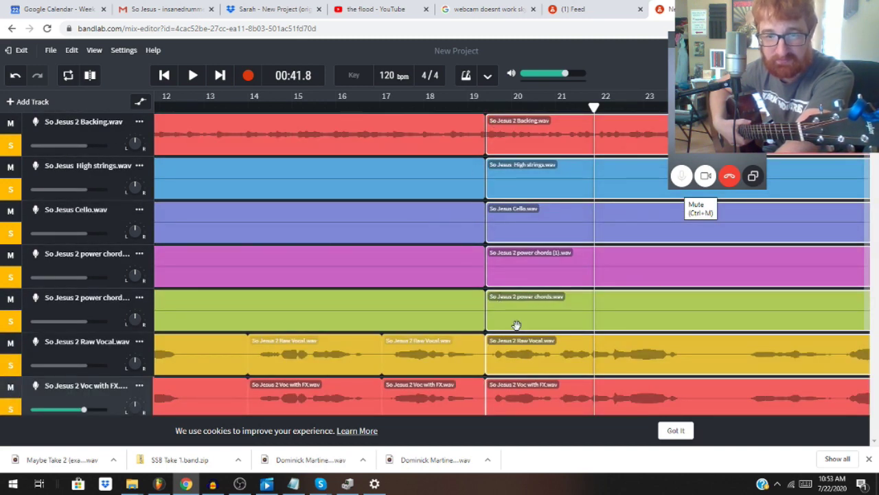
click(456, 107)
drag(456, 107, 423, 110)
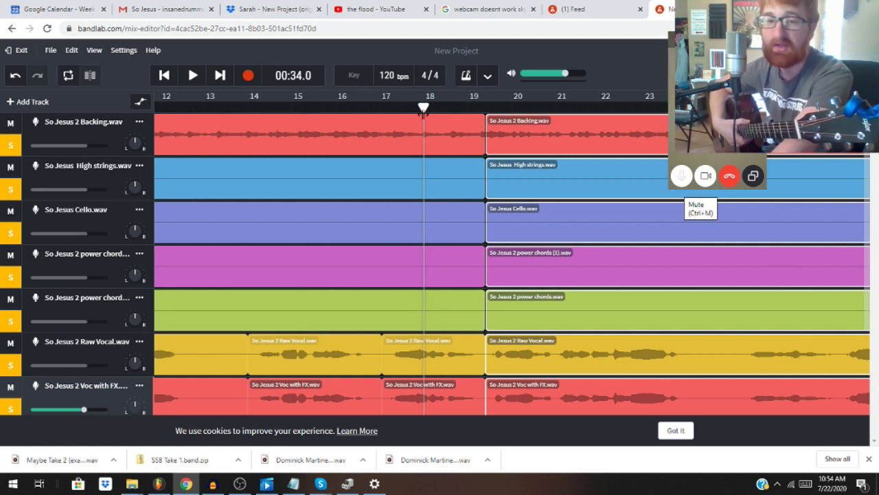
Step: Audition the edited join several times, starting from bar 18 and earlier
click(193, 80)
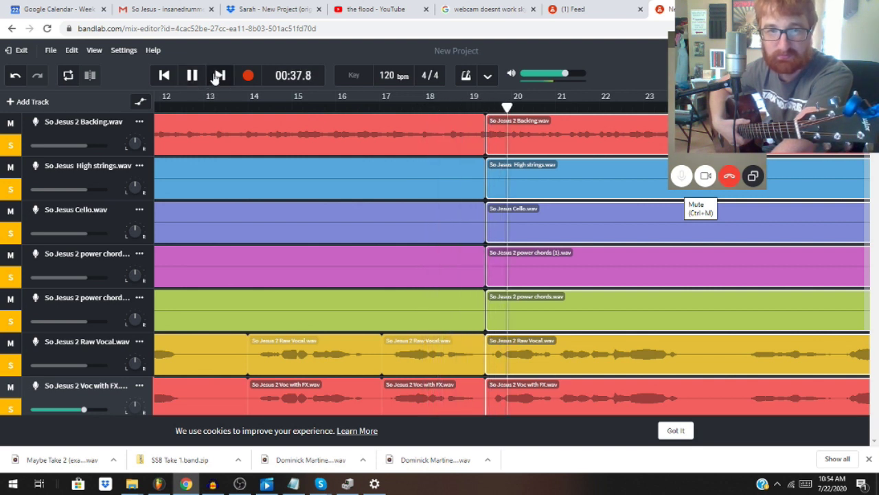
click(193, 76)
click(427, 99)
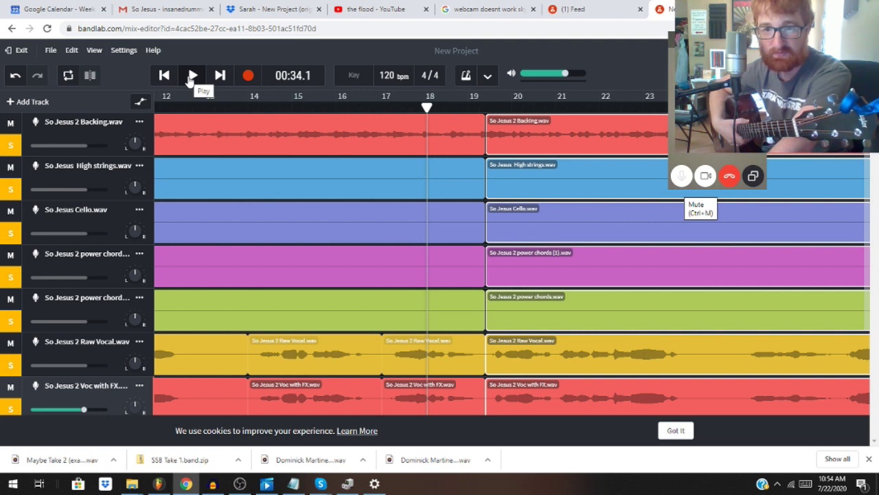
click(190, 79)
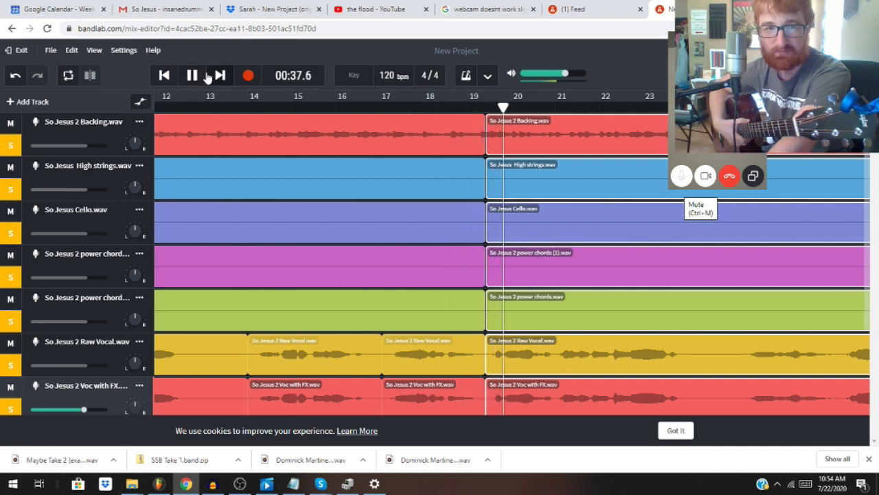
click(185, 78)
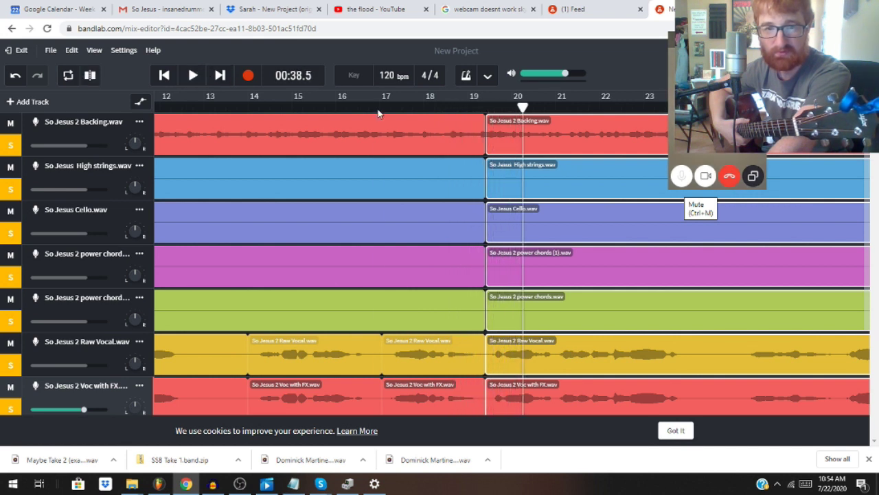
click(378, 109)
click(193, 76)
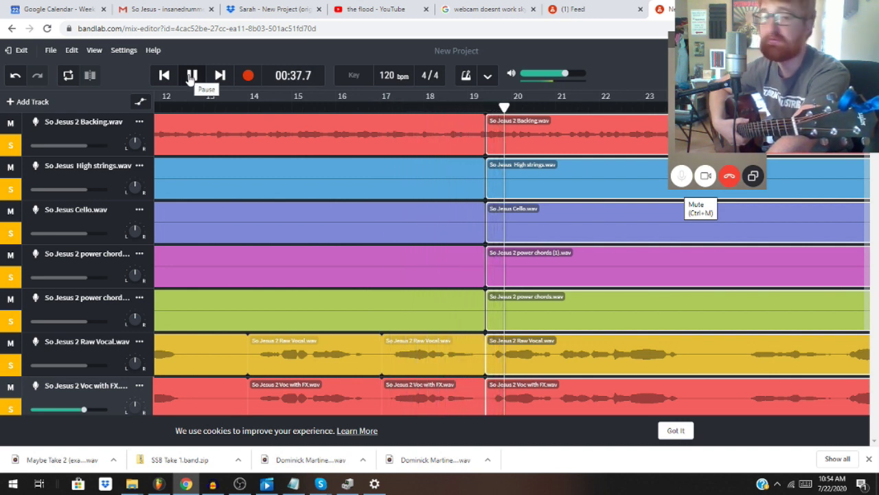
click(192, 76)
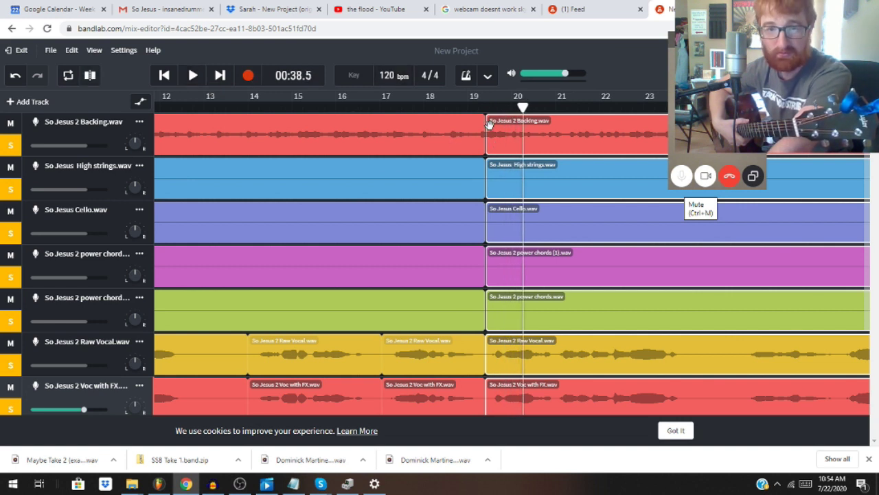
Step: Set the playhead near 00:35.3 and shift the later clips right to start at bar 20
click(492, 177)
click(503, 372)
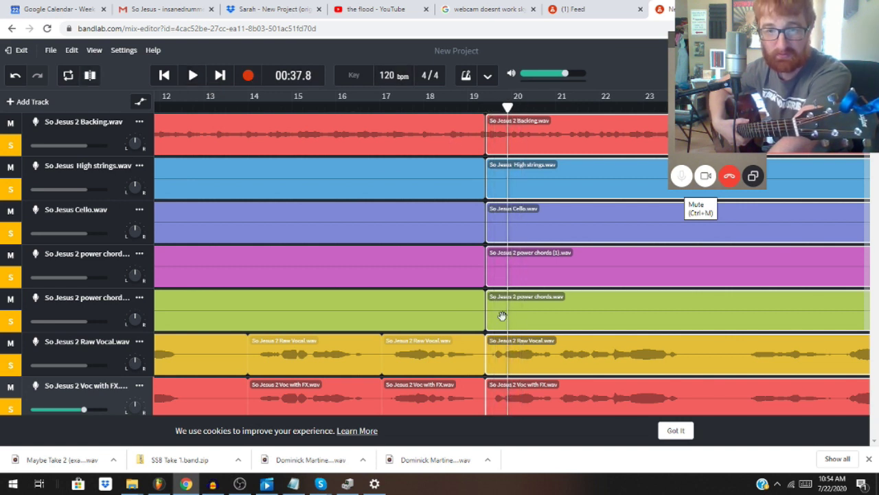
click(483, 110)
click(512, 156)
click(450, 121)
click(485, 114)
click(498, 136)
click(465, 131)
click(485, 110)
click(487, 124)
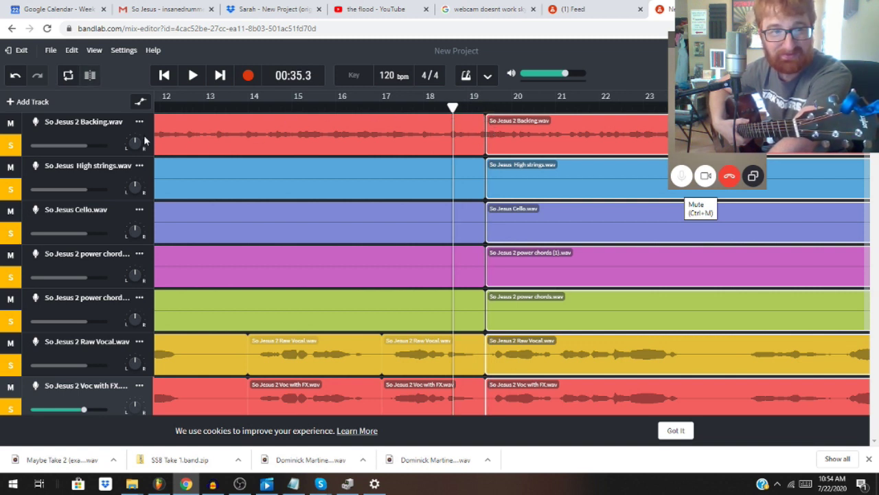
drag(487, 118, 554, 133)
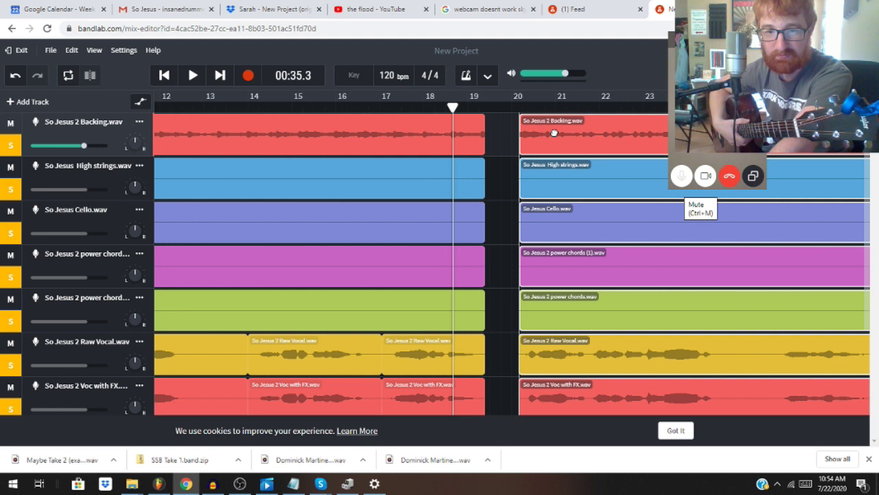
drag(554, 132, 568, 132)
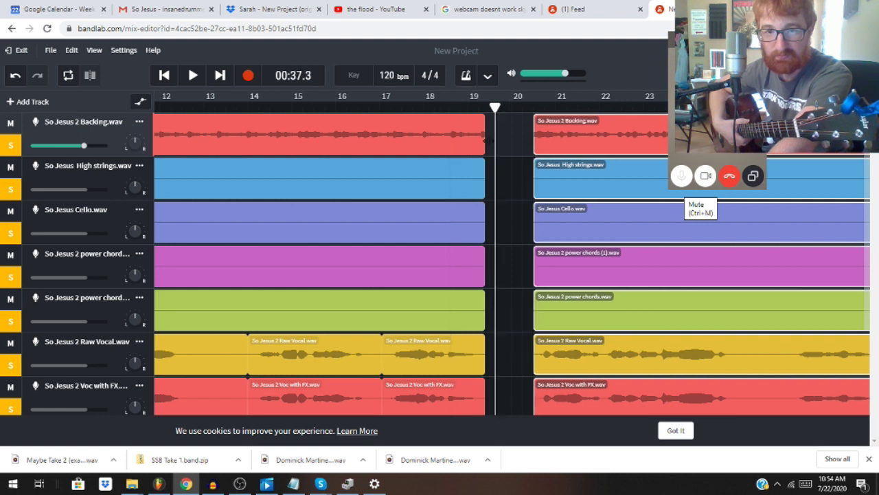
drag(505, 399, 490, 132)
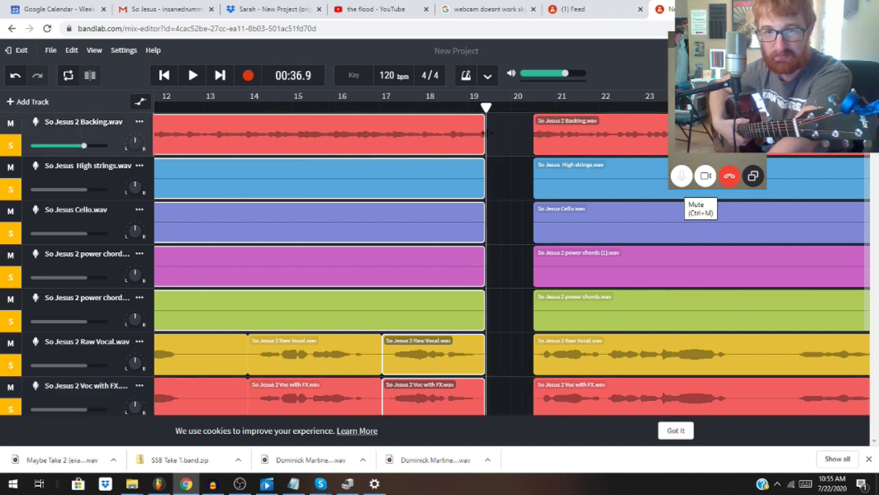
click(507, 139)
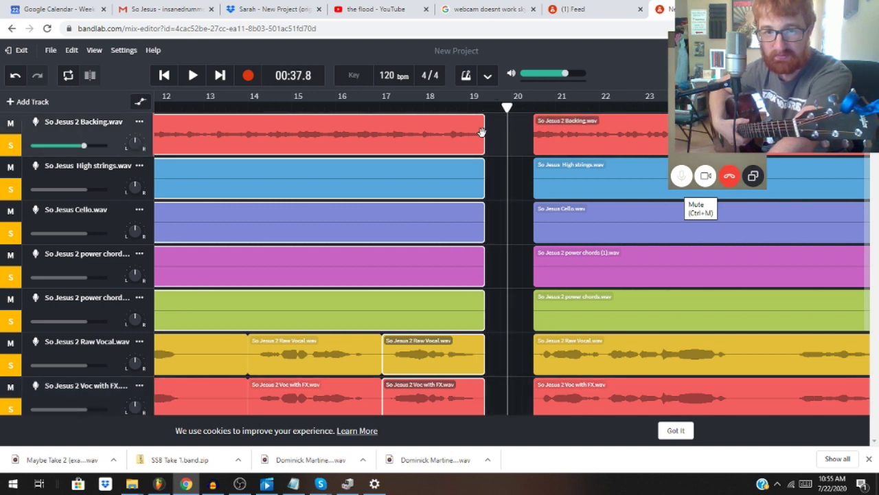
click(496, 249)
drag(492, 414, 456, 127)
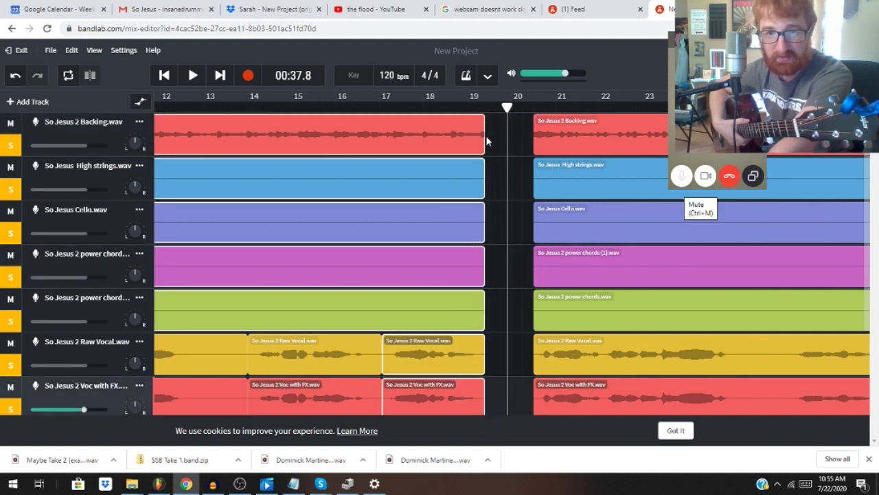
drag(486, 123, 484, 125)
click(495, 199)
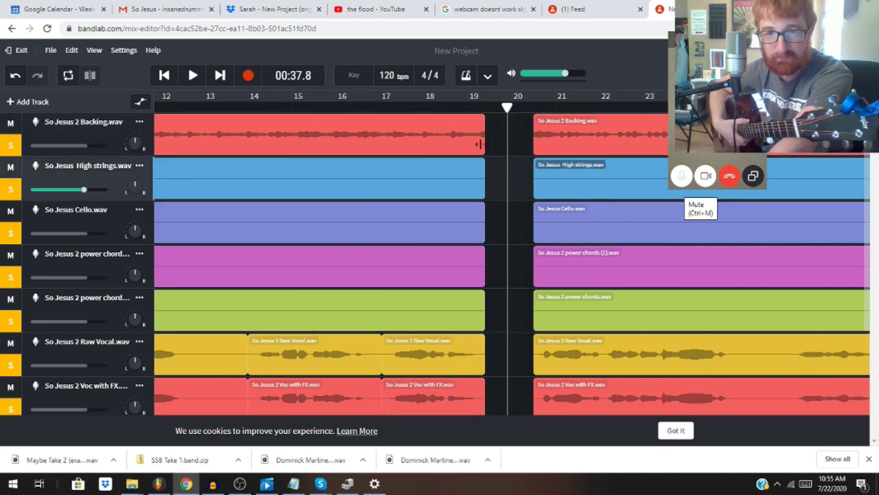
click(433, 112)
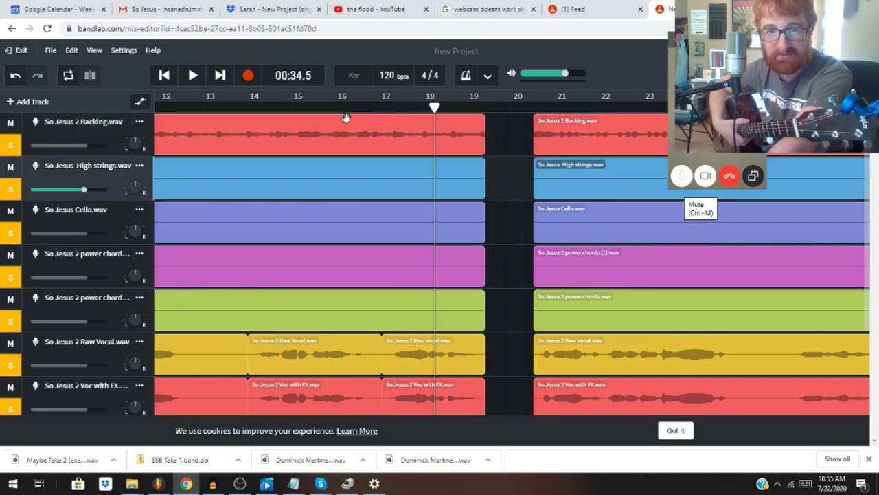
click(193, 76)
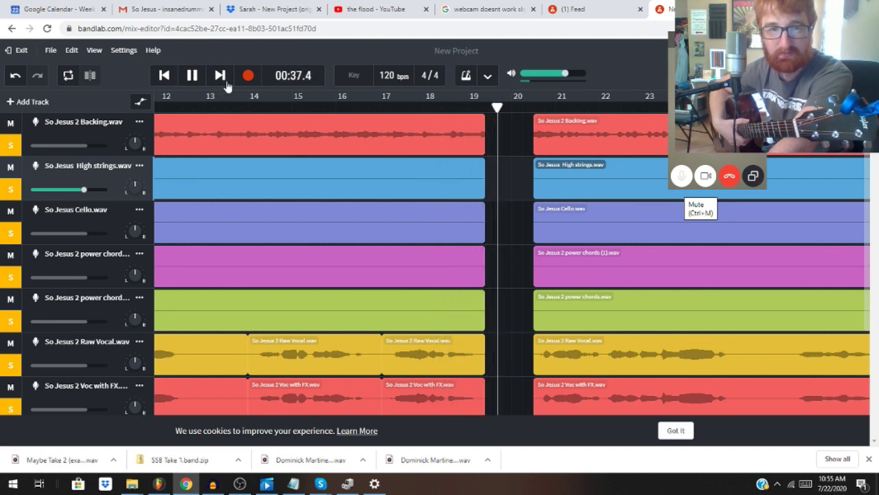
click(198, 80)
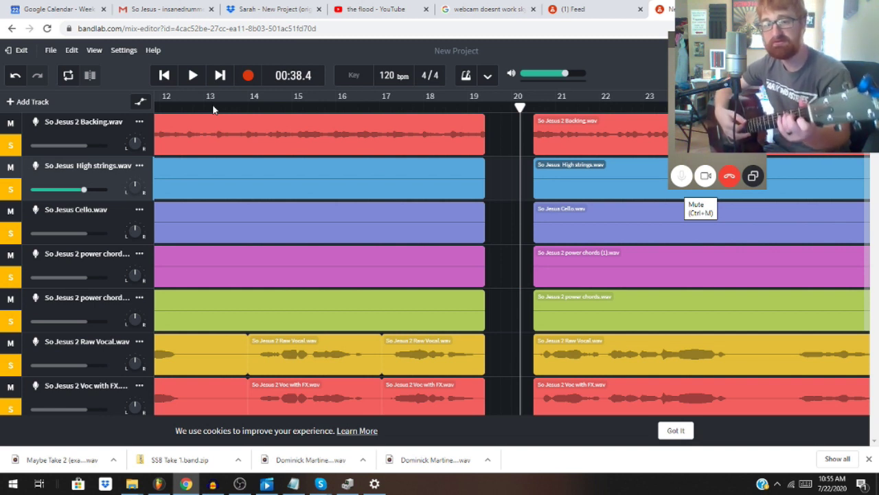
click(412, 108)
click(395, 110)
click(193, 75)
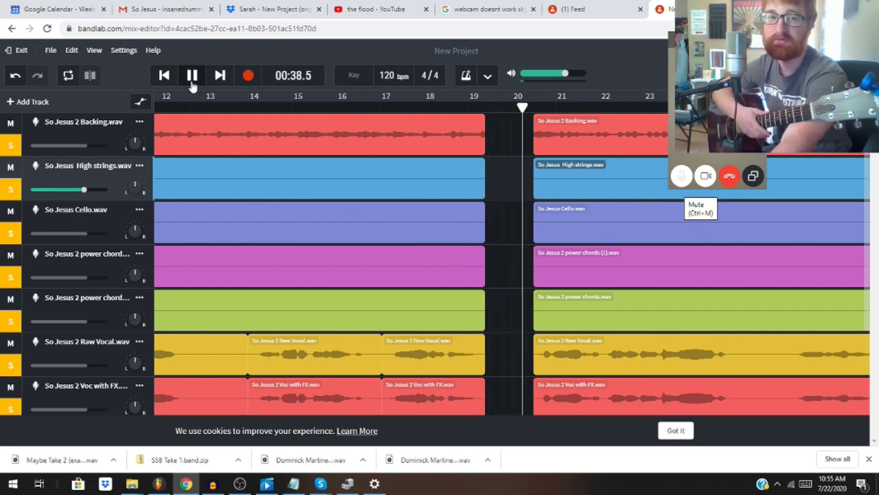
key(space)
click(519, 132)
key(space)
key(space)
click(525, 398)
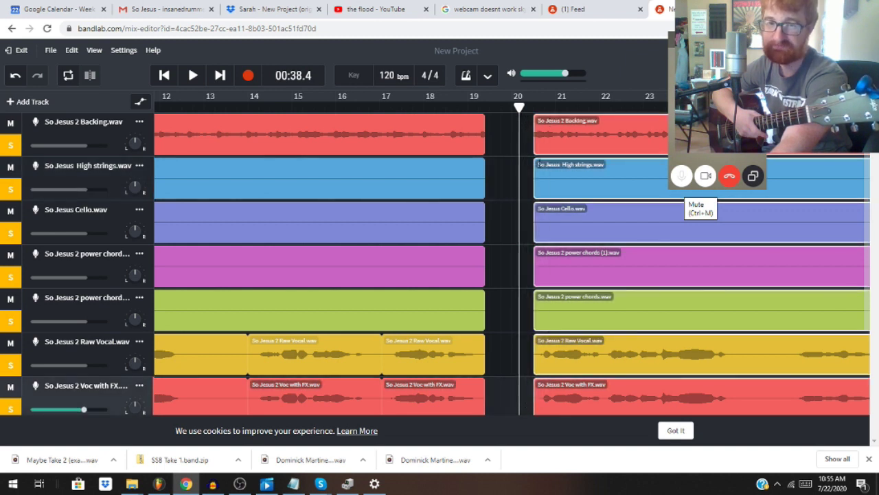
Step: Shift the later regions to bar 20, stretch the first Backing region to meet them, then play across the gap
drag(546, 127, 543, 134)
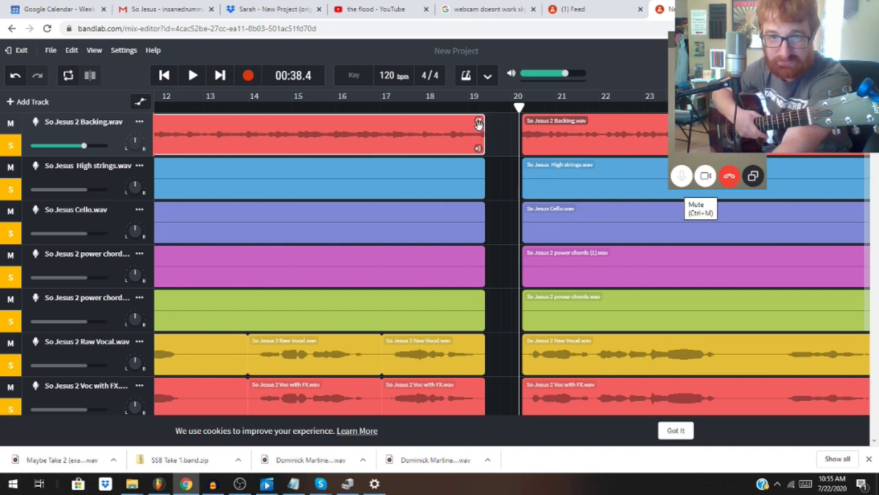
drag(479, 120, 513, 121)
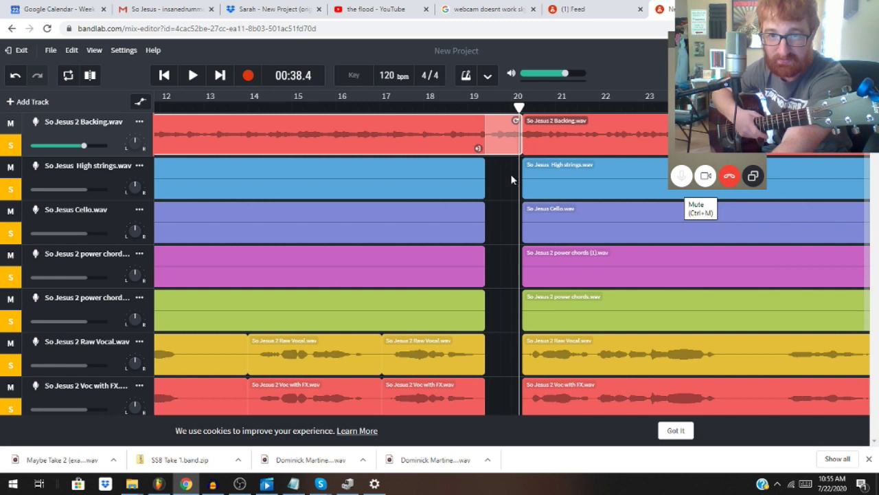
click(456, 113)
click(456, 113)
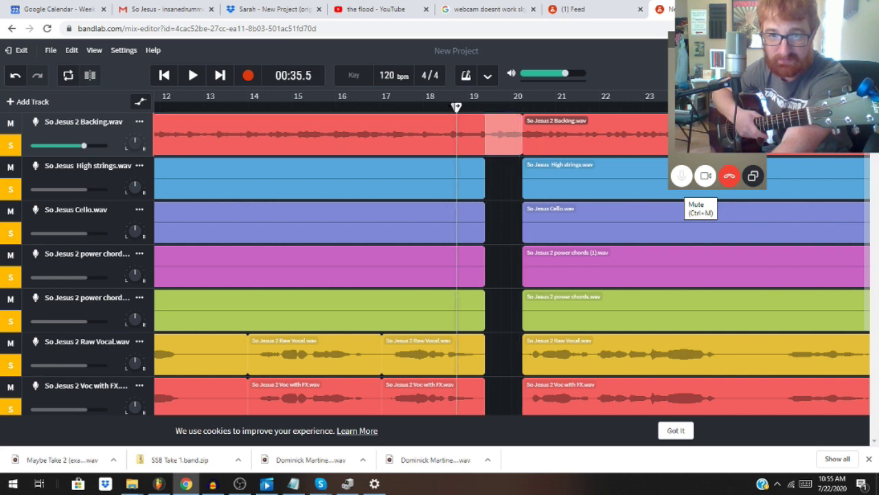
click(192, 76)
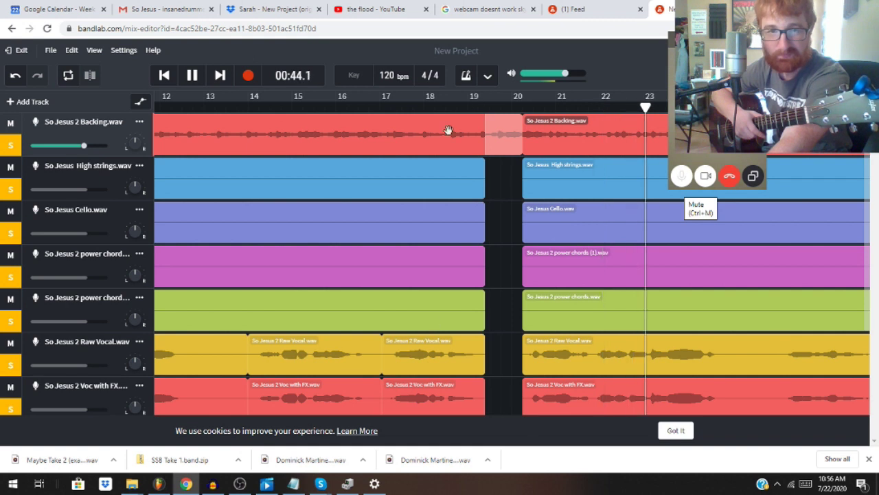
scroll(448, 129, down, 3)
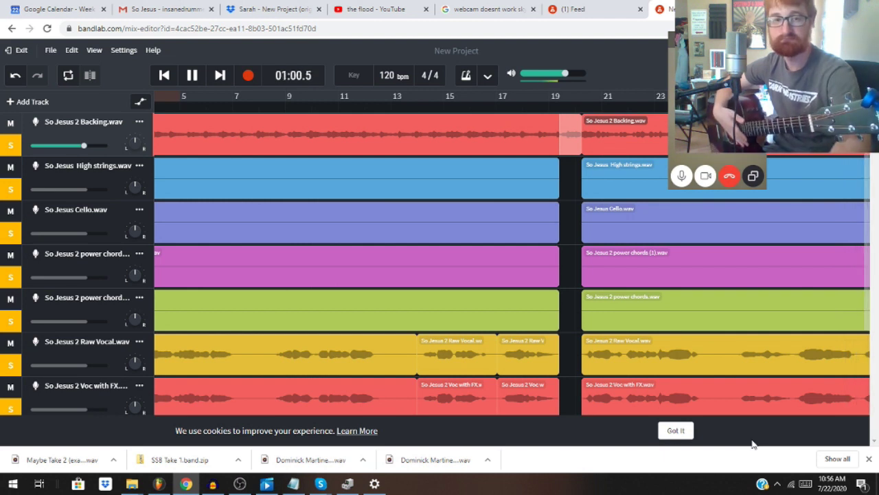
key(space)
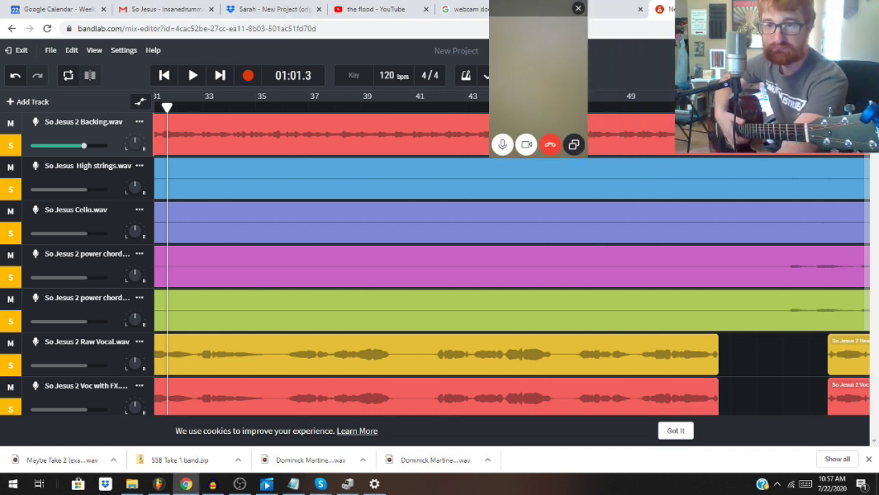
key(minus)
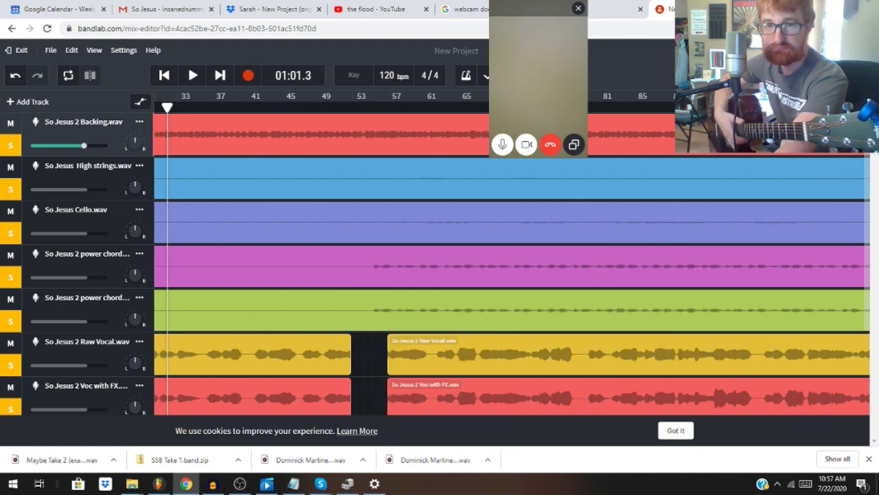
scroll(722, 160, down, 3)
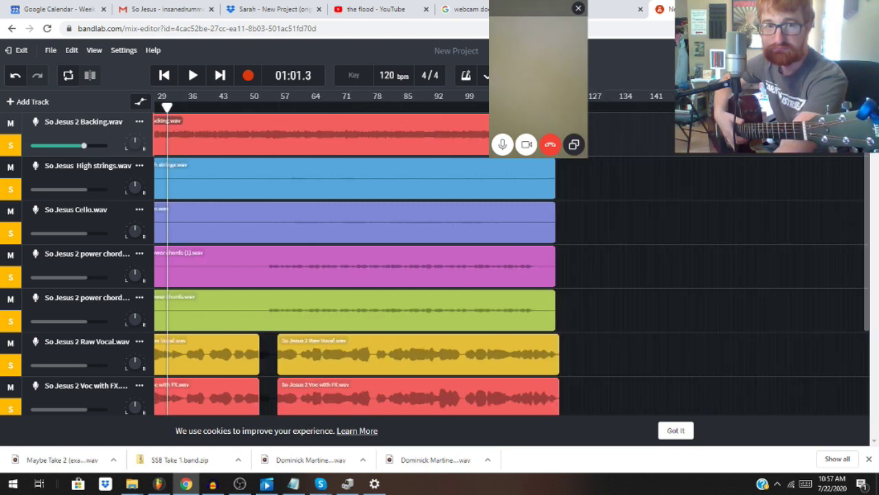
scroll(721, 206, up, 3)
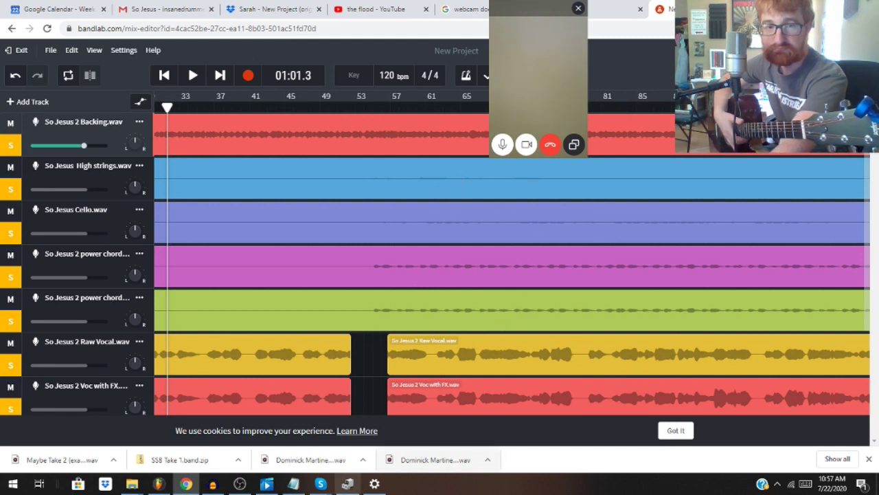
click(390, 106)
drag(390, 106, 774, 106)
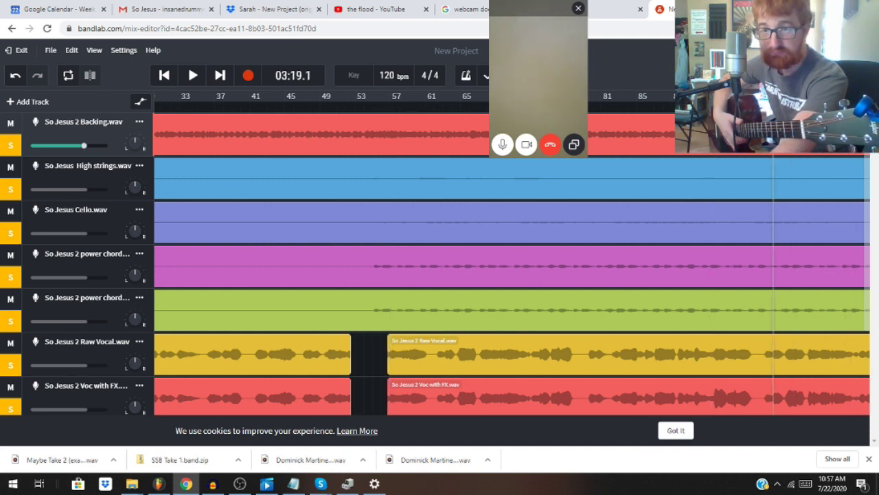
scroll(701, 383, up, 1)
scroll(702, 383, up, 1)
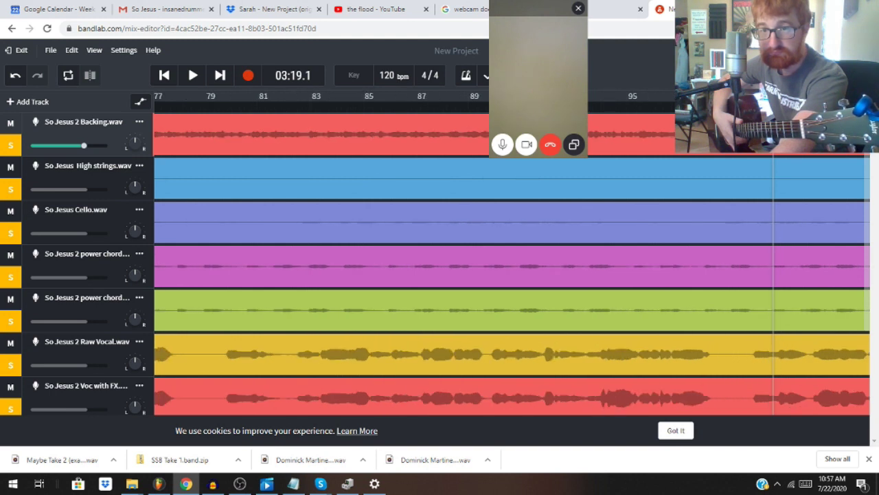
scroll(702, 383, up, 1)
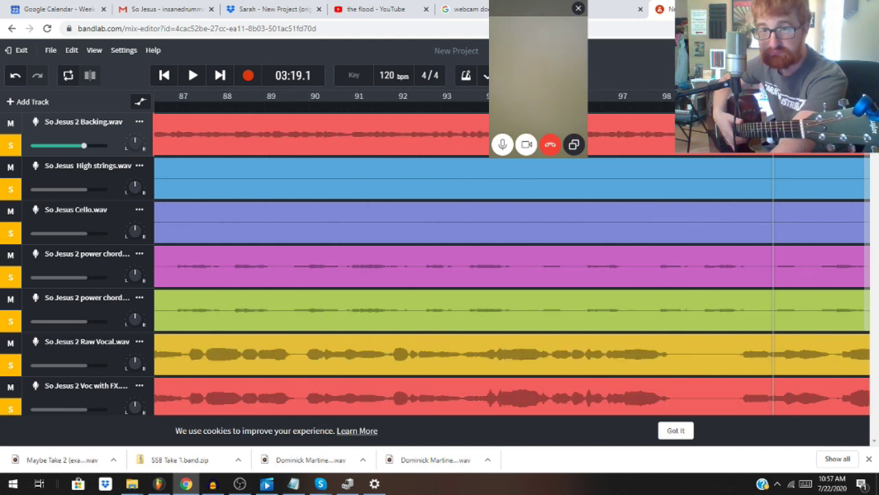
scroll(702, 383, up, 1)
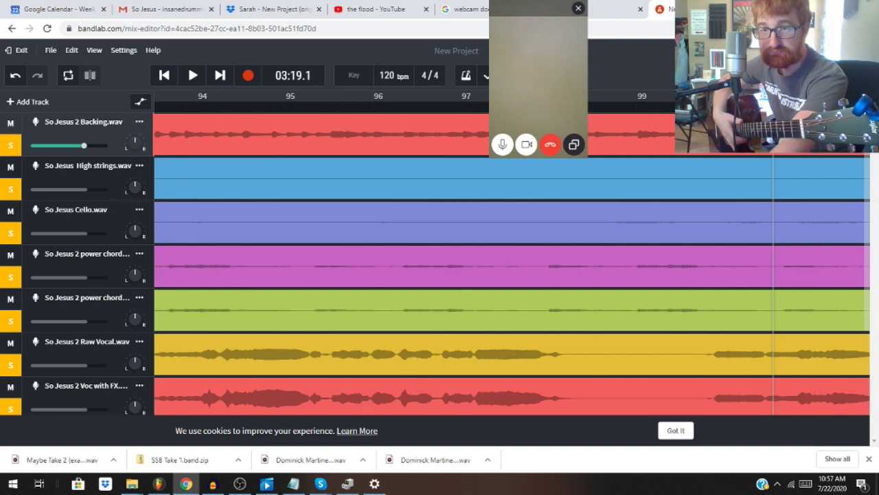
scroll(702, 383, down, 2)
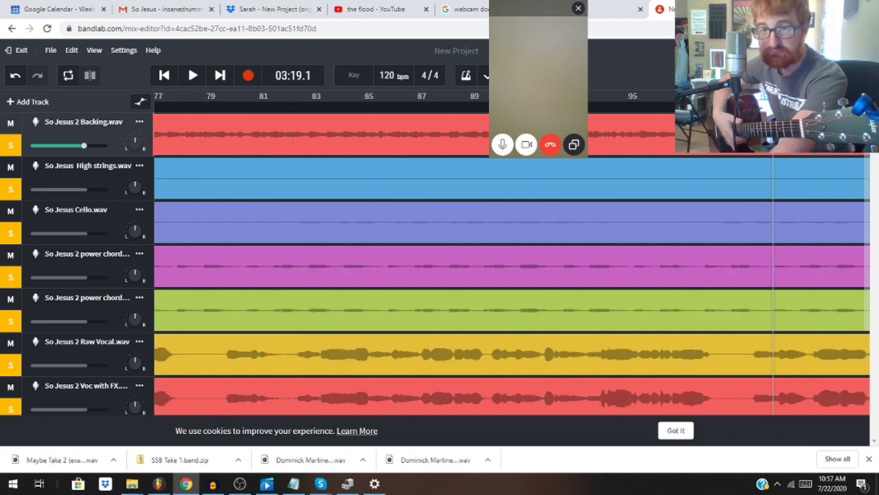
scroll(701, 383, down, 1)
scroll(702, 382, down, 1)
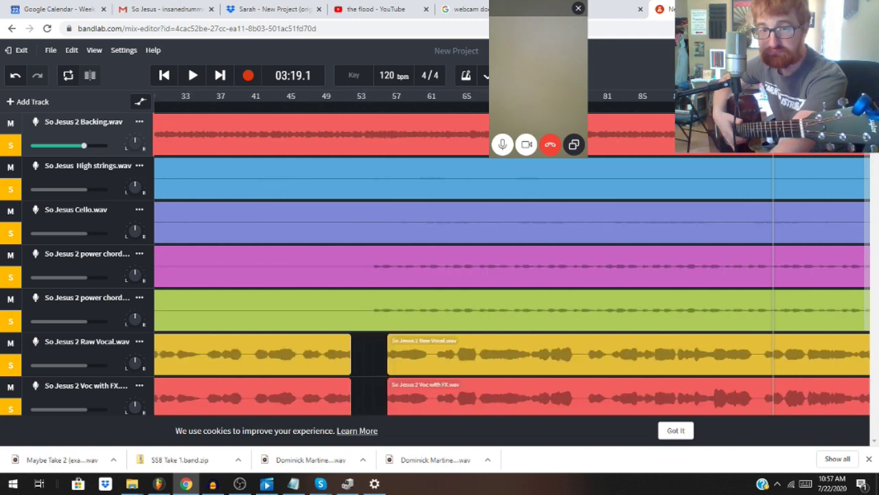
scroll(701, 382, down, 1)
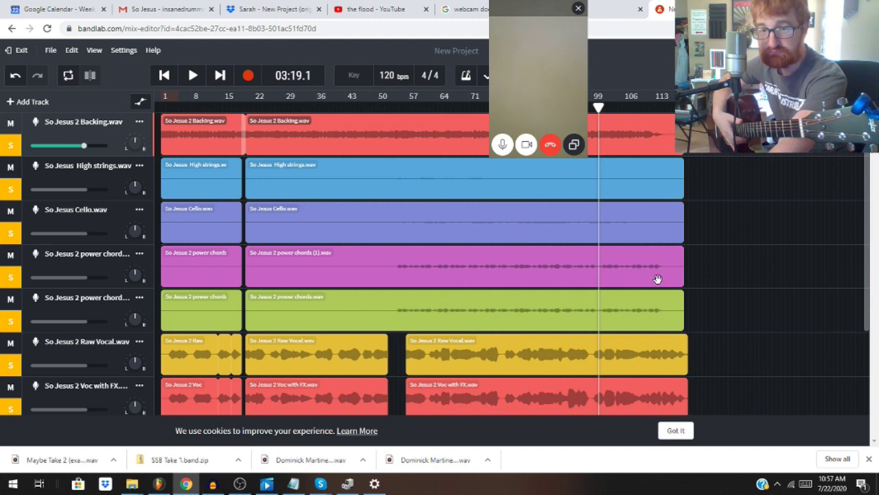
click(632, 110)
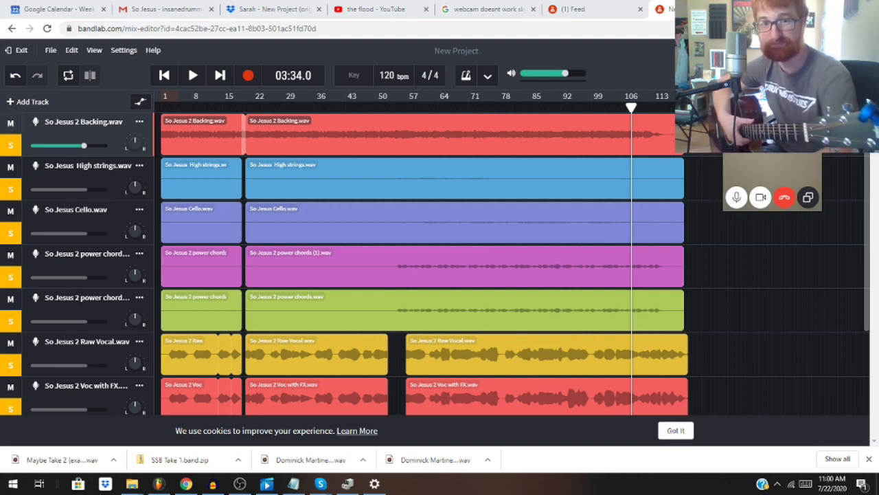
Step: End the video call, switch to FL Studio, and press R to arm recording and restart the song
click(784, 198)
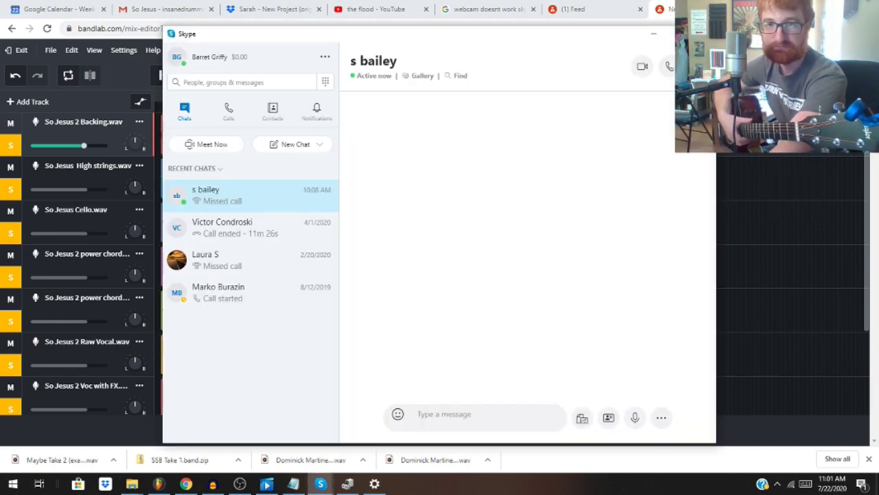
click(159, 483)
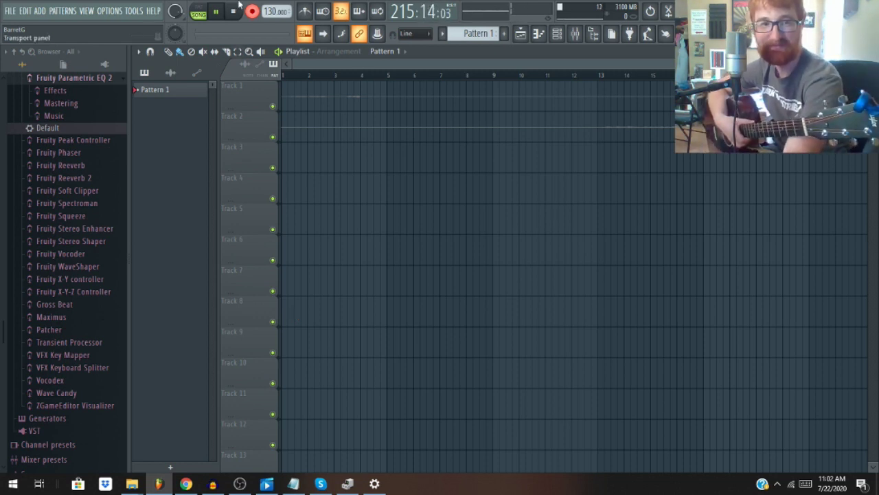
key(r)
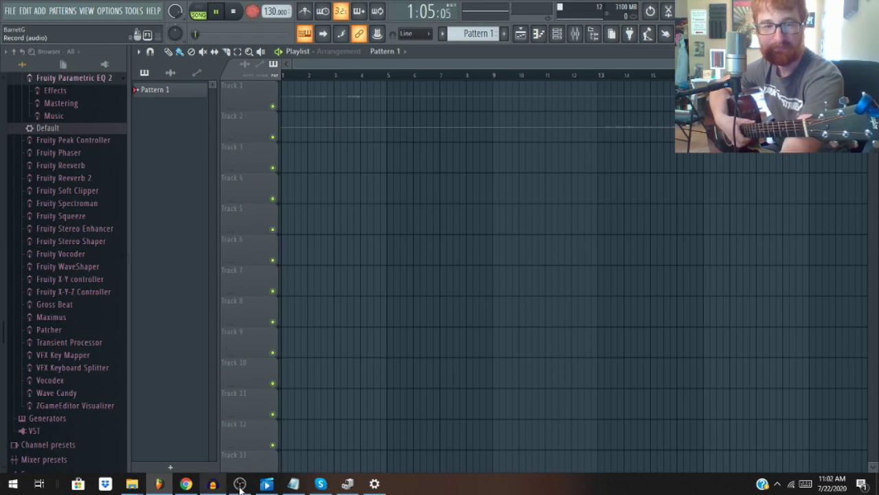